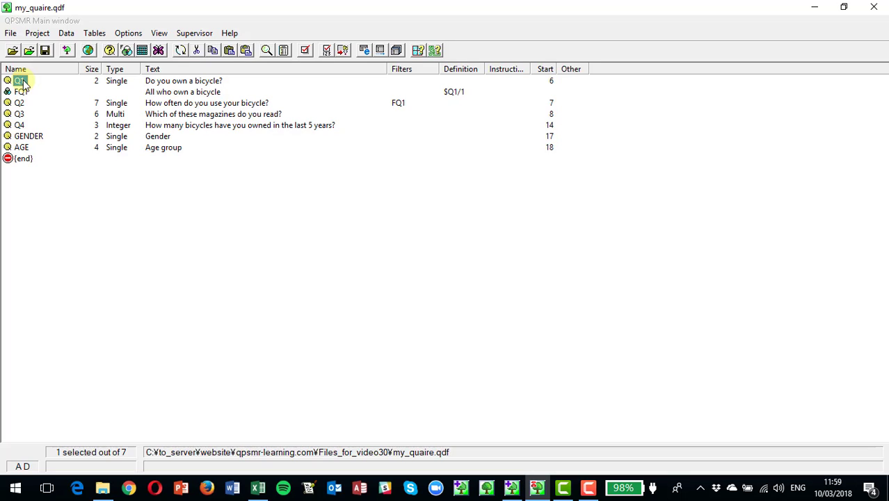
{"action": "left_click", "coordinate": [23, 149]}
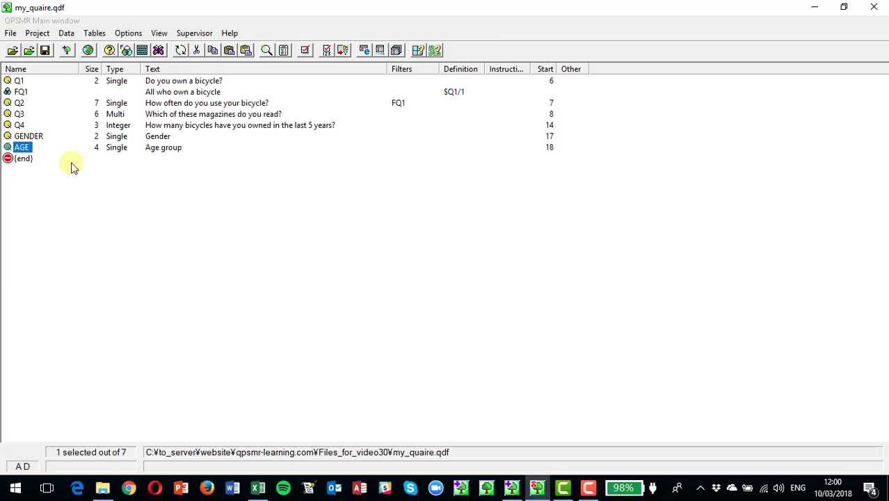
{"action": "left_click", "coordinate": [20, 126]}
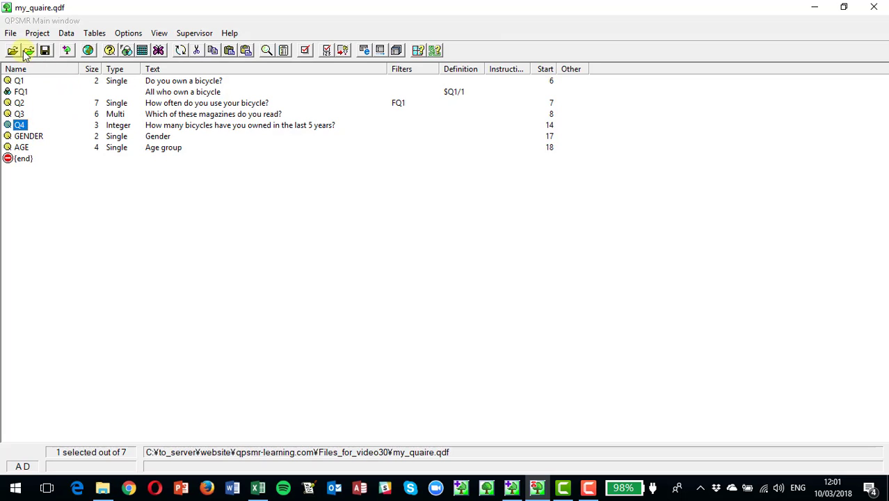
{"action": "left_click", "coordinate": [22, 160]}
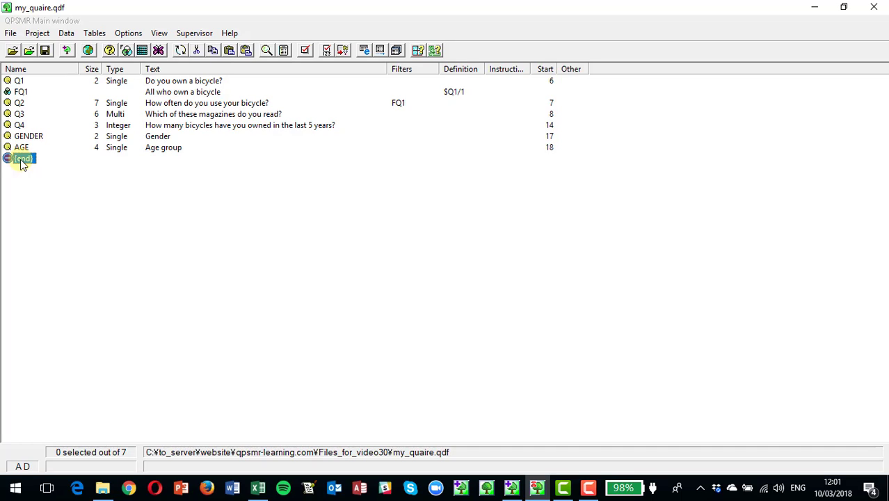
Step: Examine the list of responses defined for question Q3
{"action": "double_click", "coordinate": [19, 115]}
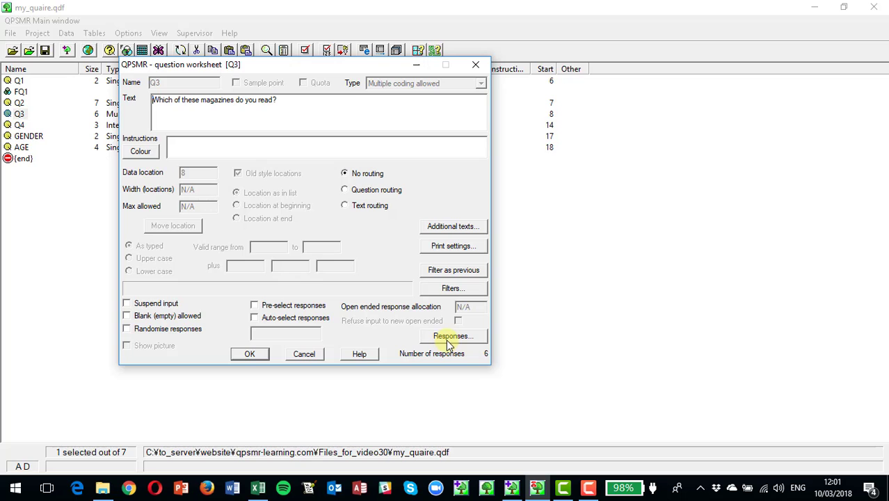
{"action": "left_click", "coordinate": [447, 339]}
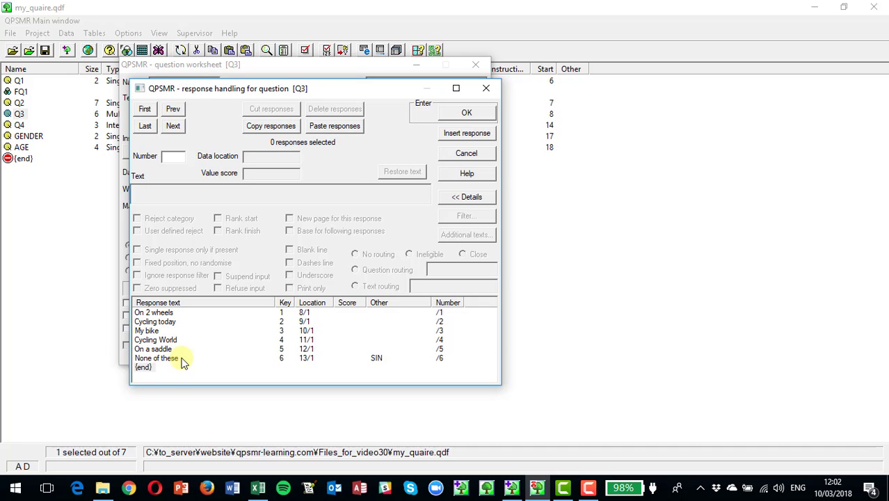
{"action": "left_click", "coordinate": [464, 114]}
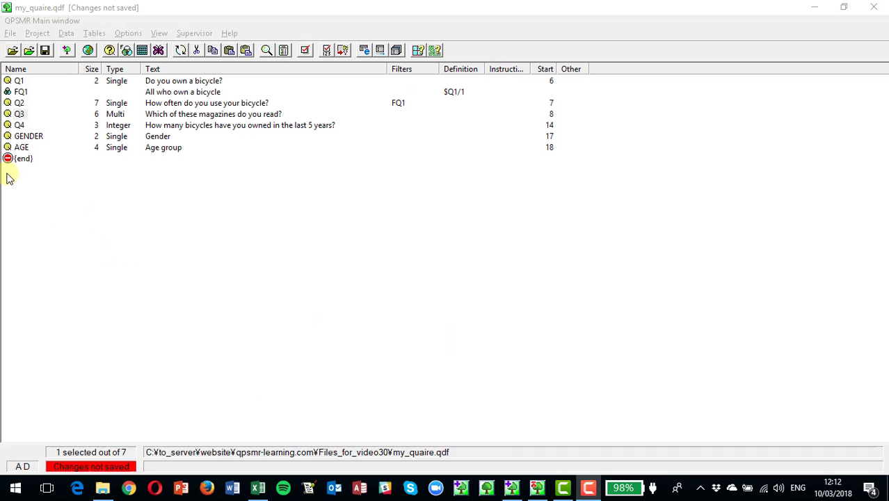
Step: Copy question Q3, paste it after AGE as a variable copy named VQ3, and save the project
{"action": "left_click", "coordinate": [19, 117]}
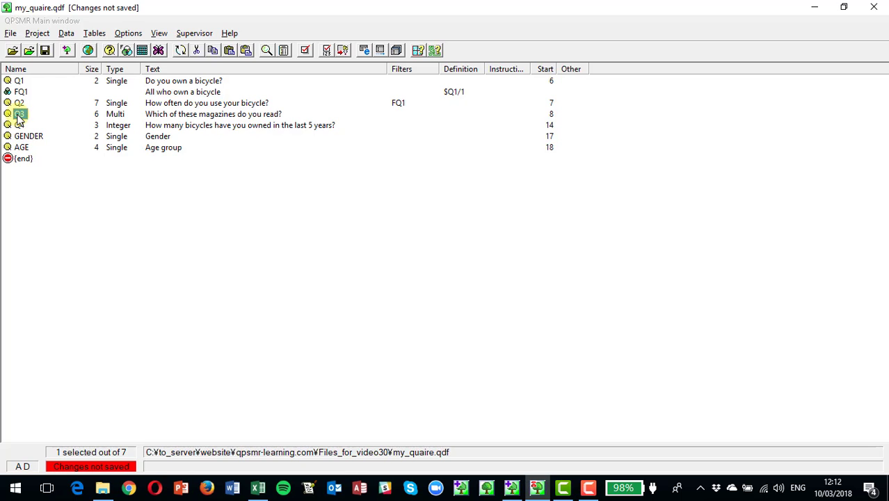
{"action": "left_click", "coordinate": [37, 33]}
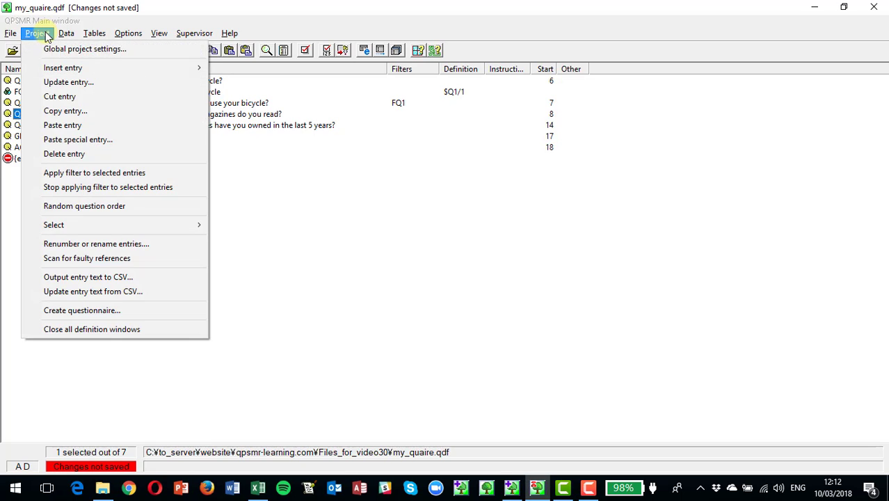
{"action": "left_click", "coordinate": [73, 114]}
{"action": "left_click", "coordinate": [23, 159]}
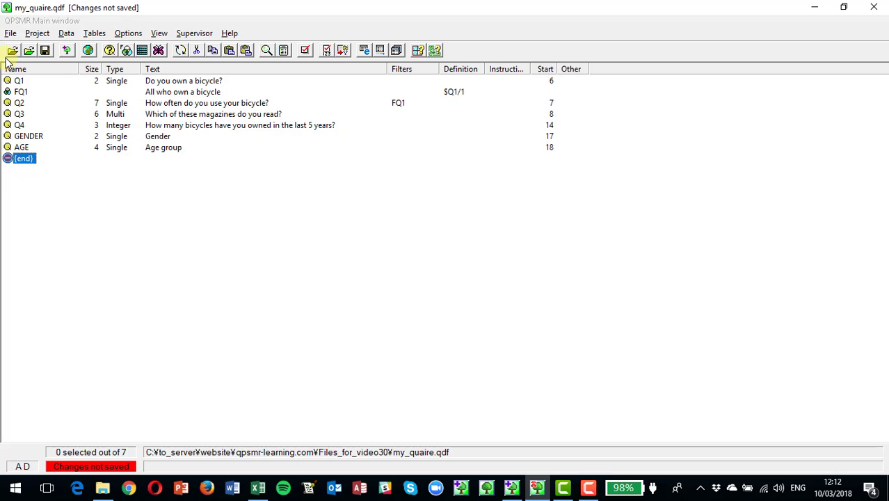
{"action": "left_click", "coordinate": [37, 33]}
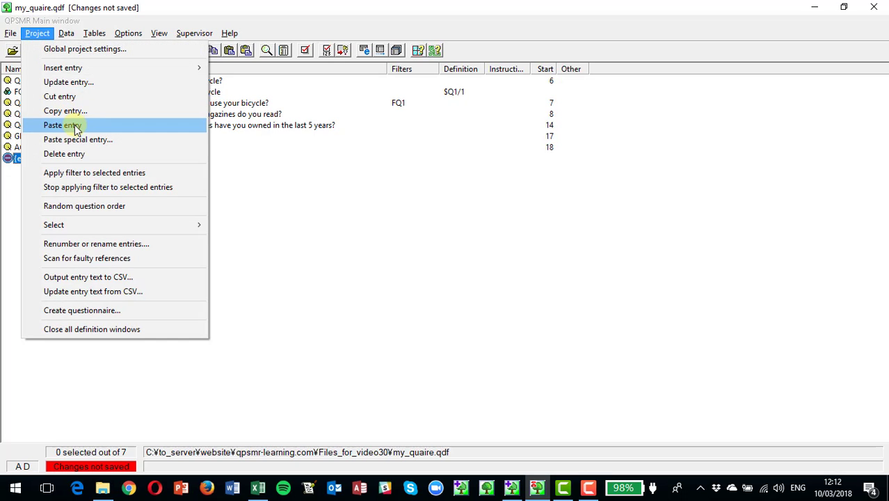
{"action": "left_click", "coordinate": [73, 126]}
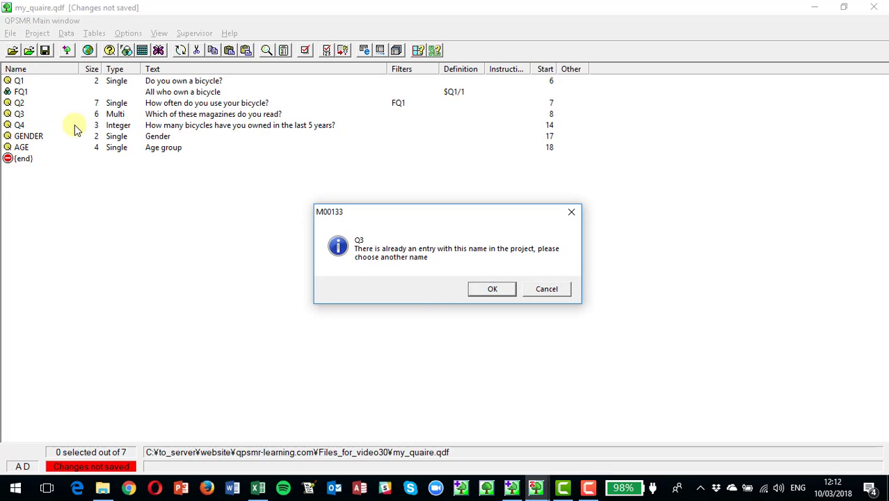
{"action": "left_click", "coordinate": [492, 290]}
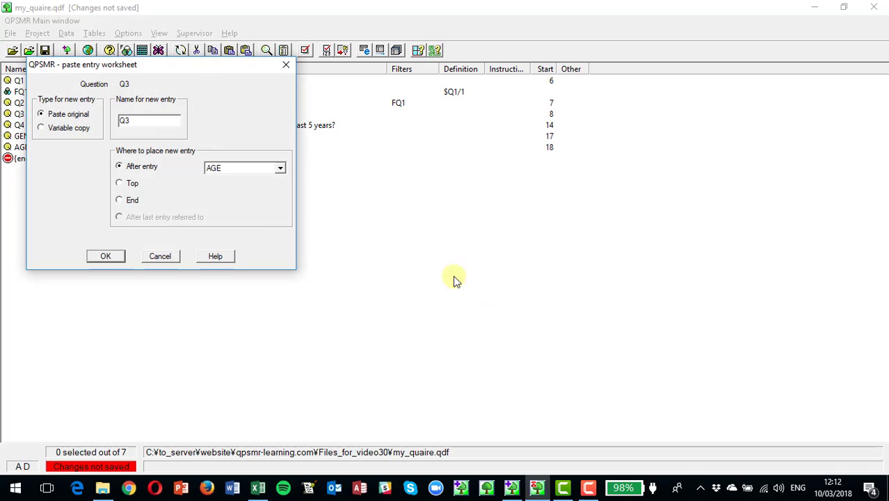
{"action": "left_click", "coordinate": [43, 129]}
{"action": "left_click", "coordinate": [140, 121]}
{"action": "left_click", "coordinate": [109, 263]}
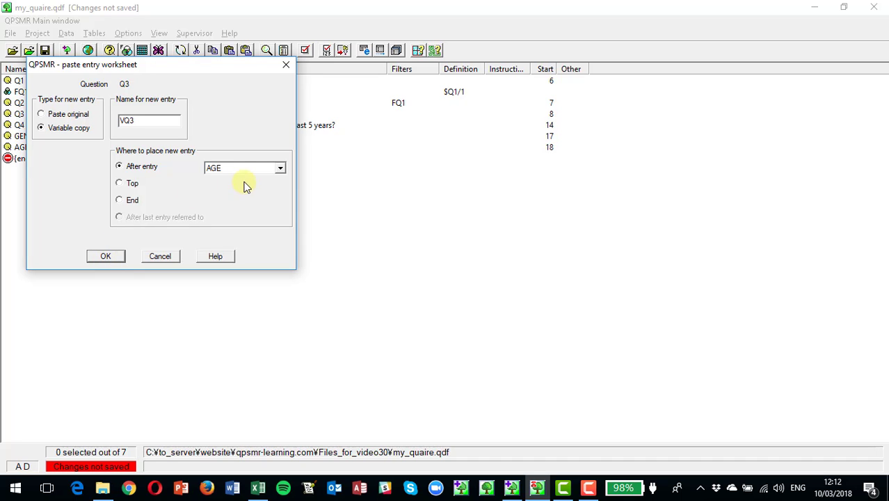
{"action": "left_click", "coordinate": [101, 258]}
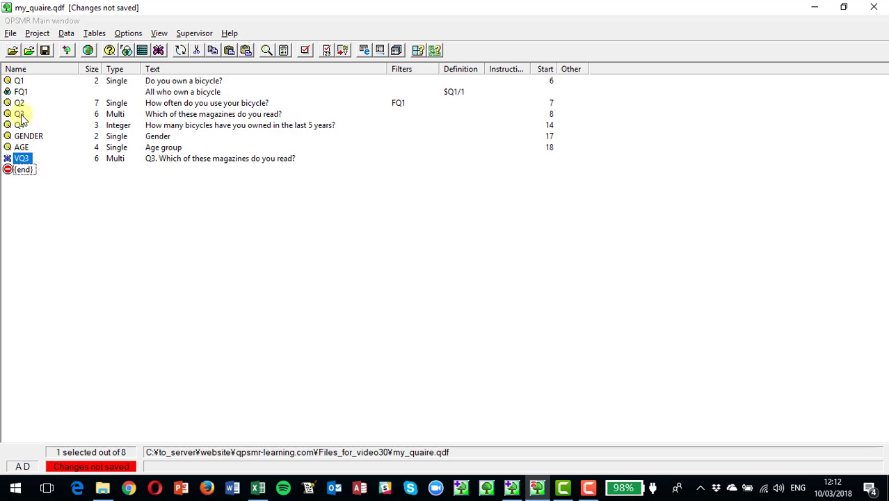
{"action": "left_click", "coordinate": [44, 51]}
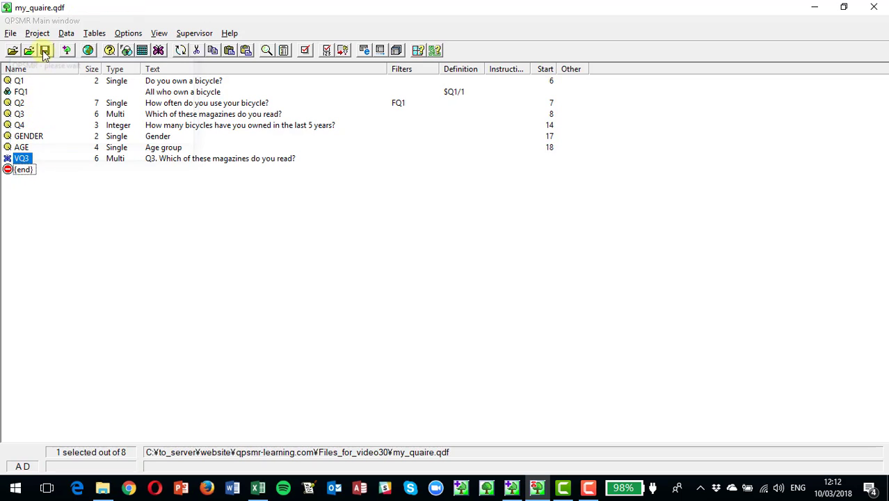
Step: Insert a new response before "On 2 wheels" in the response list of variable VQ3
{"action": "double_click", "coordinate": [22, 159]}
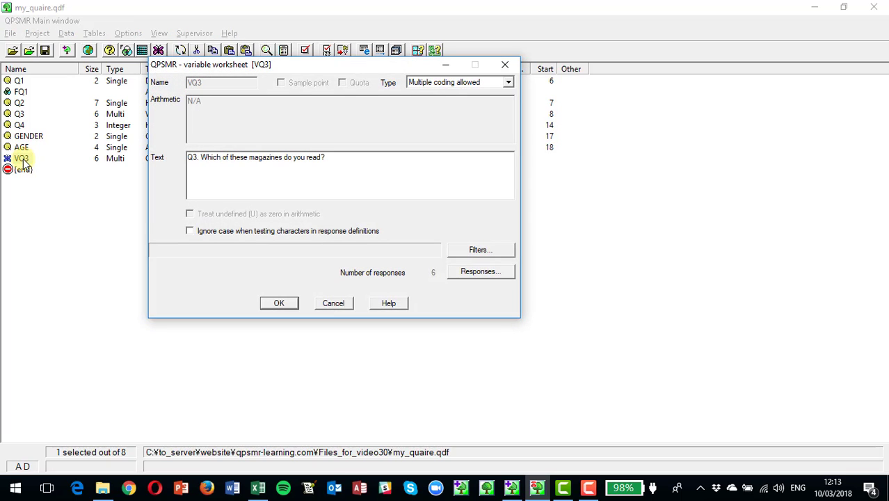
{"action": "left_click", "coordinate": [475, 272]}
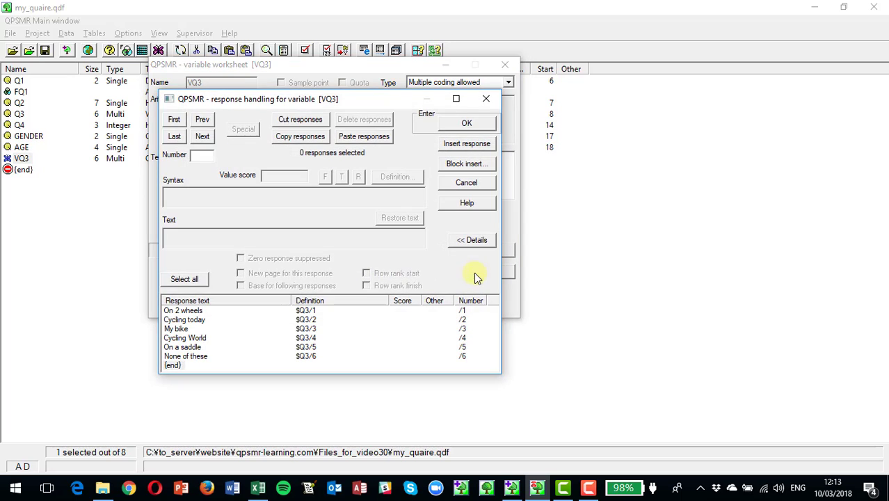
{"action": "left_click", "coordinate": [184, 313]}
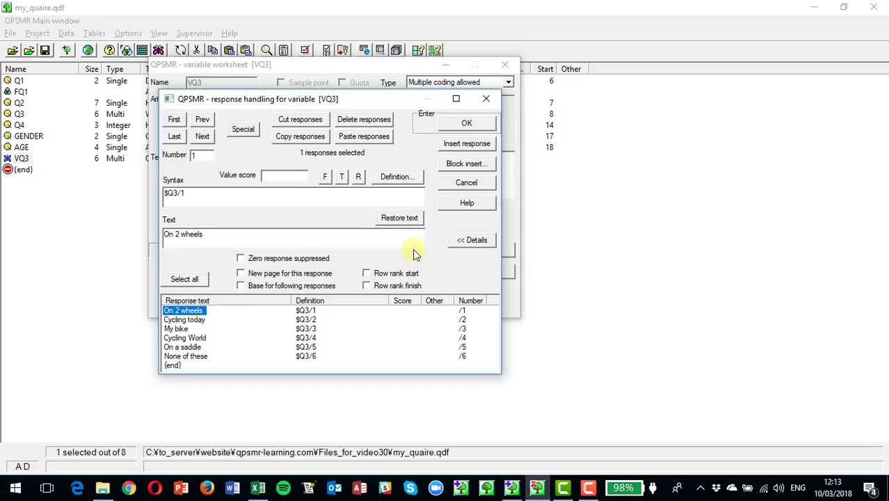
{"action": "left_click", "coordinate": [465, 146]}
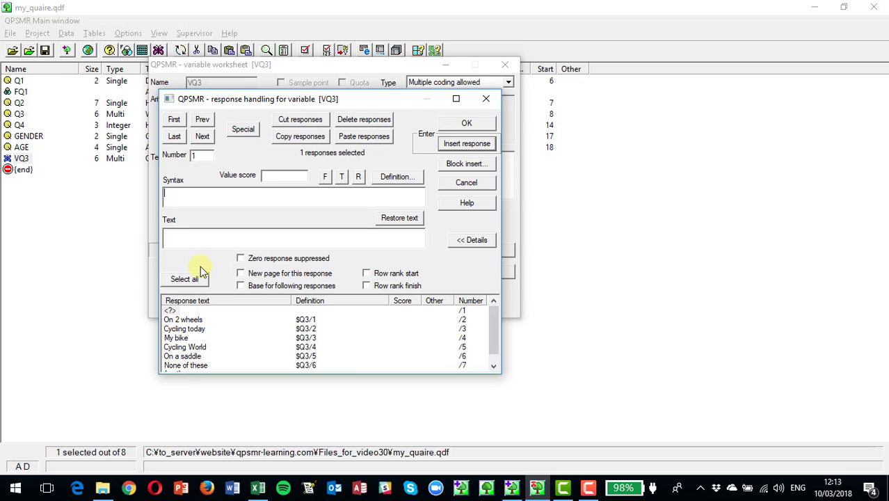
Step: Define the new response as an inclusive Q3 range from "On 2 wheels" through "On a saddle"
{"action": "left_click", "coordinate": [397, 177]}
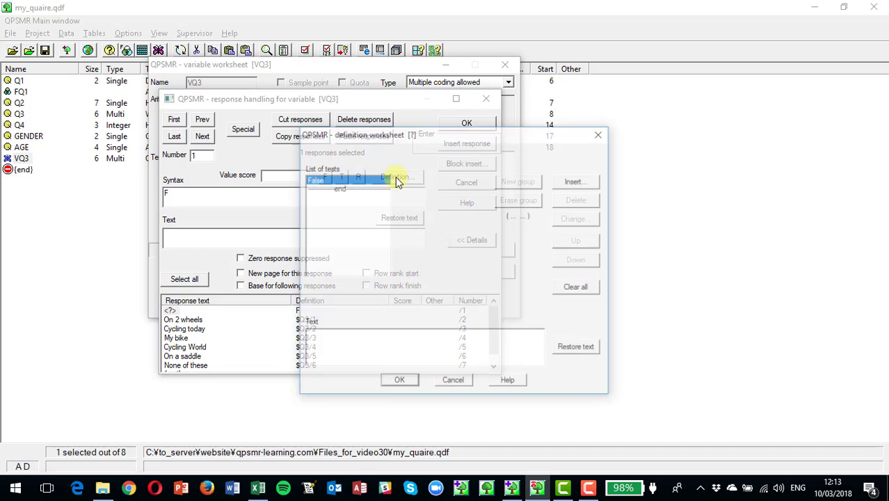
{"action": "left_click", "coordinate": [574, 181]}
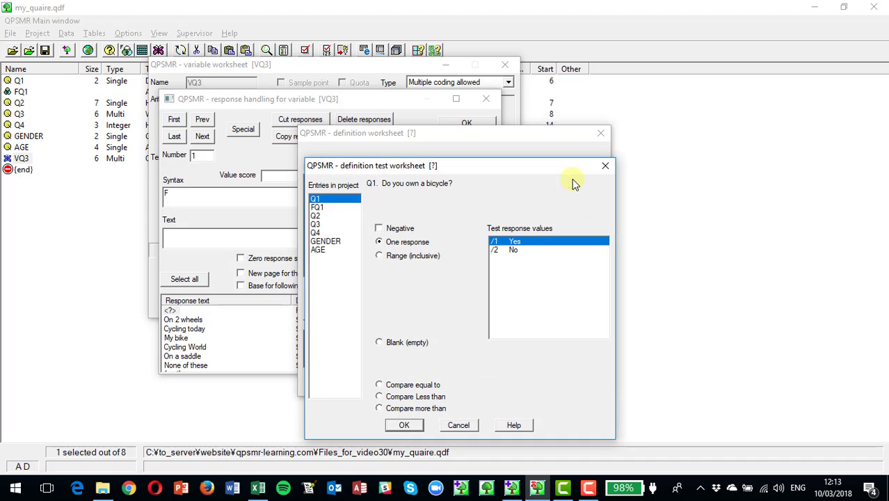
{"action": "left_click", "coordinate": [316, 224]}
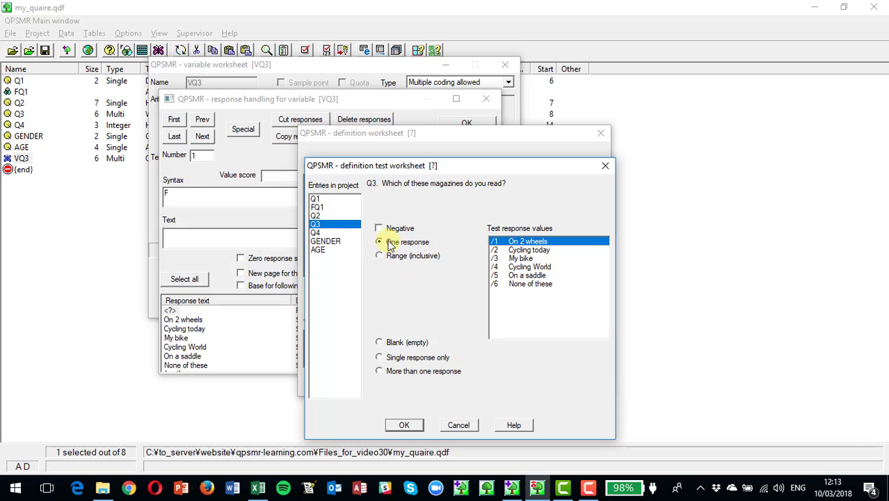
{"action": "left_click", "coordinate": [522, 259]}
{"action": "left_click", "coordinate": [525, 275]}
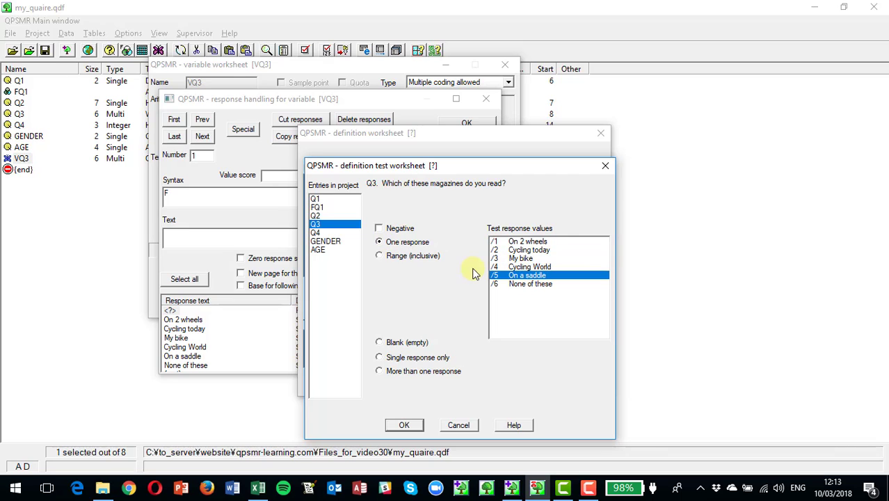
{"action": "left_click", "coordinate": [501, 242]}
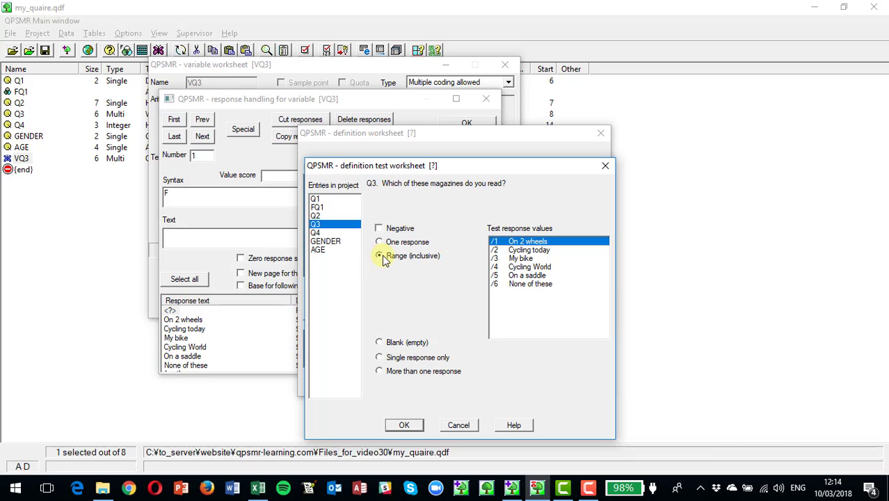
{"action": "left_click", "coordinate": [518, 276], "text": "shift"}
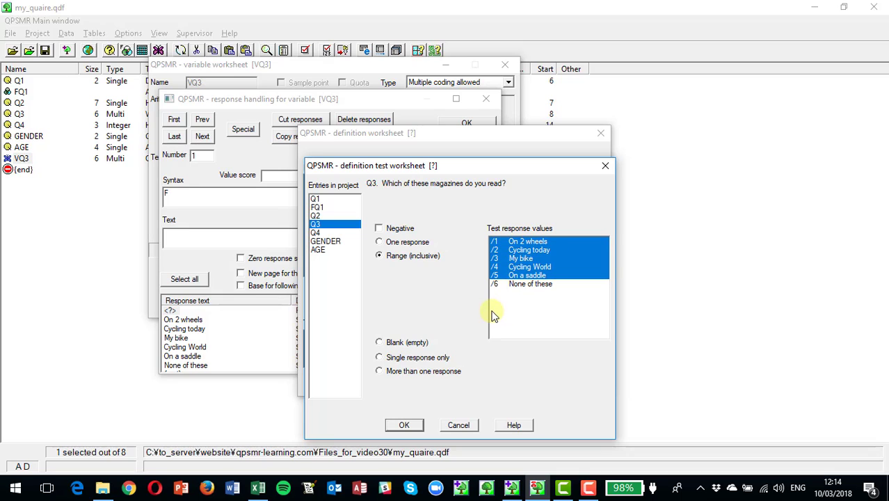
{"action": "left_click", "coordinate": [403, 425]}
{"action": "left_click", "coordinate": [405, 426]}
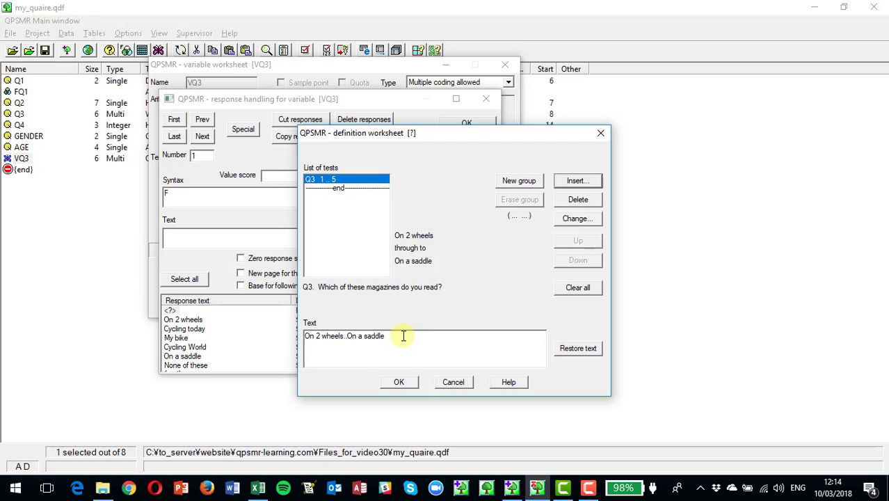
Step: Set the new response's text to "Any magazine (sub-total)", accept the changes to VQ3, and save the project
{"action": "left_click_drag", "start_coordinate": [403, 336], "coordinate": [284, 338]}
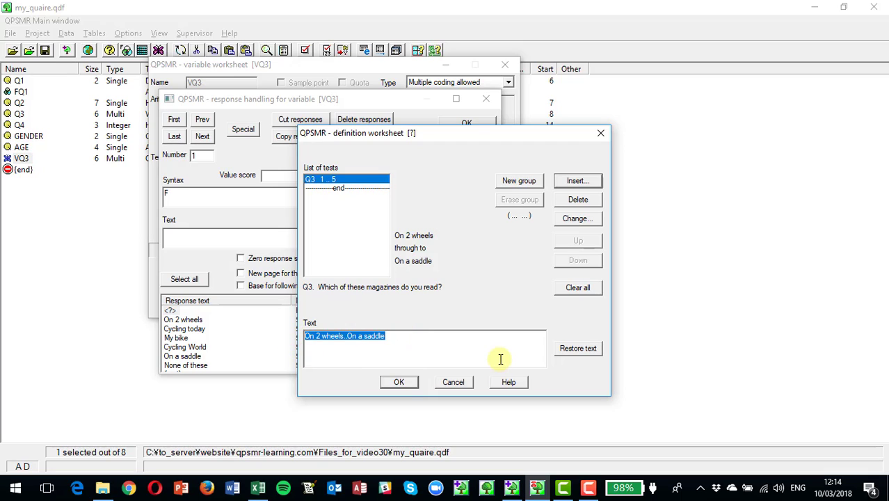
{"action": "type", "text": "Any magazine (su"}
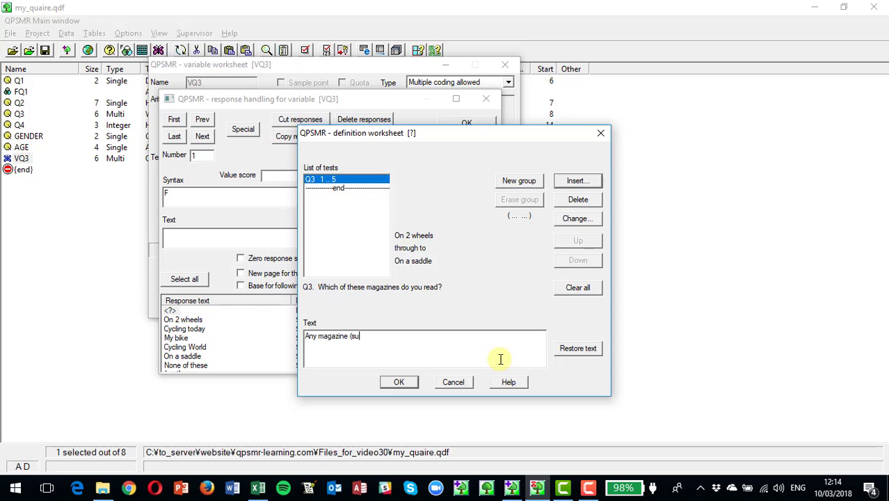
{"action": "type", "text": "b-total)"}
{"action": "left_click", "coordinate": [397, 381]}
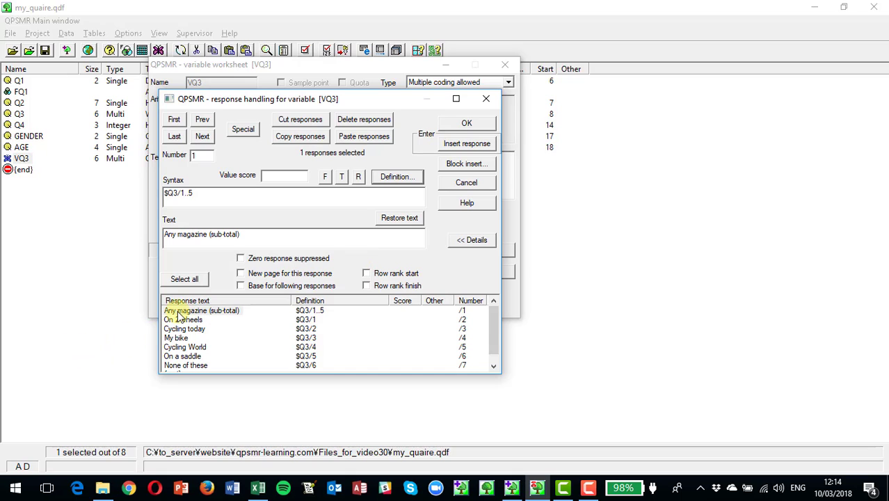
{"action": "left_click", "coordinate": [467, 124]}
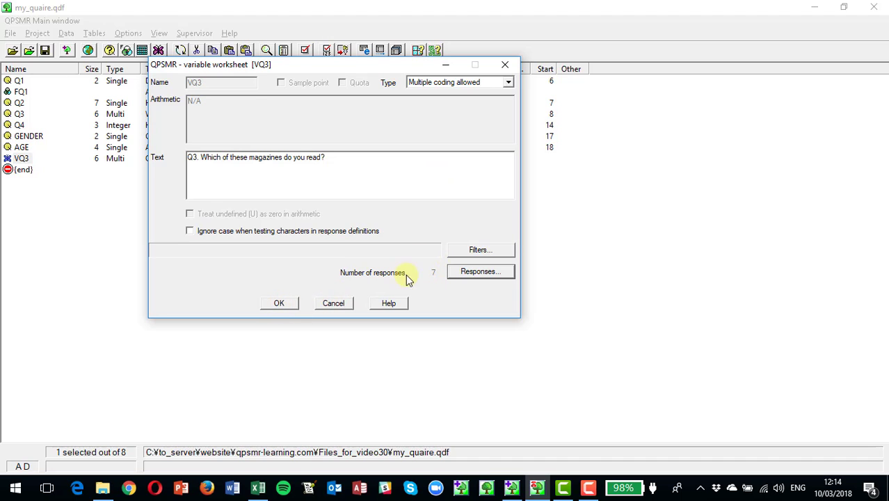
{"action": "left_click", "coordinate": [278, 304]}
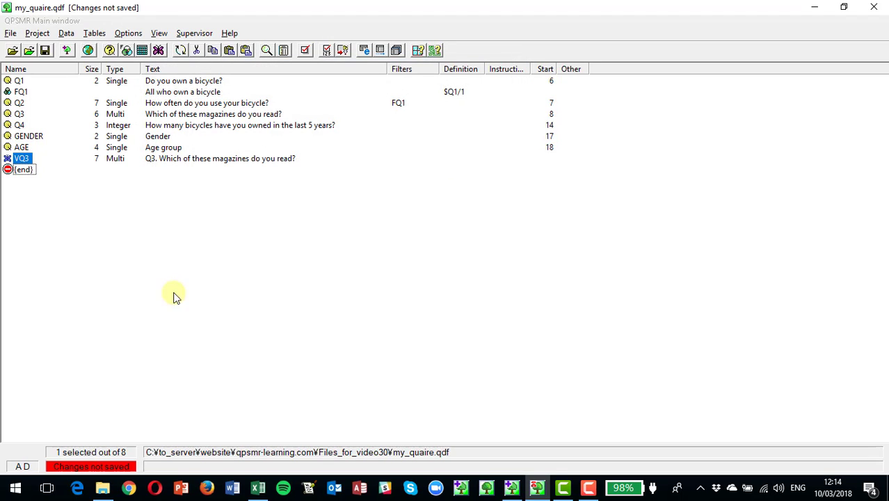
{"action": "left_click", "coordinate": [44, 51]}
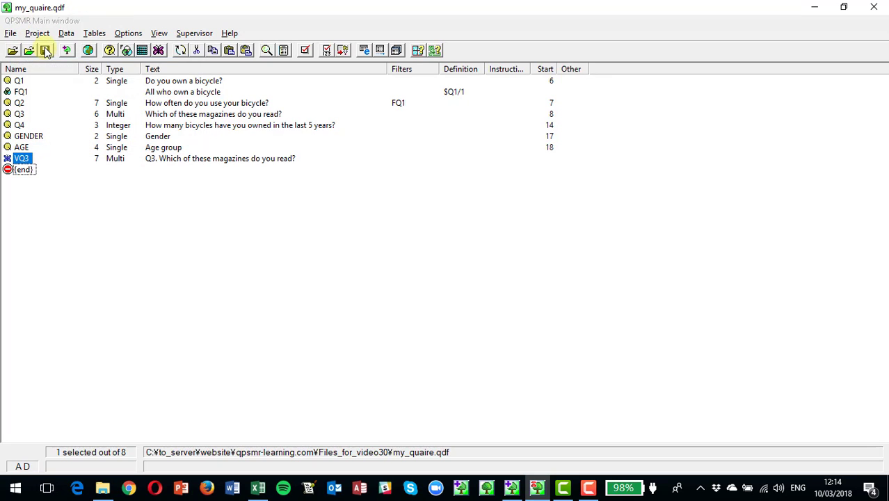
Step: Run a quick table with GENDER at the top and VQ3 at the side, and close the resulting table view
{"action": "left_click", "coordinate": [93, 33]}
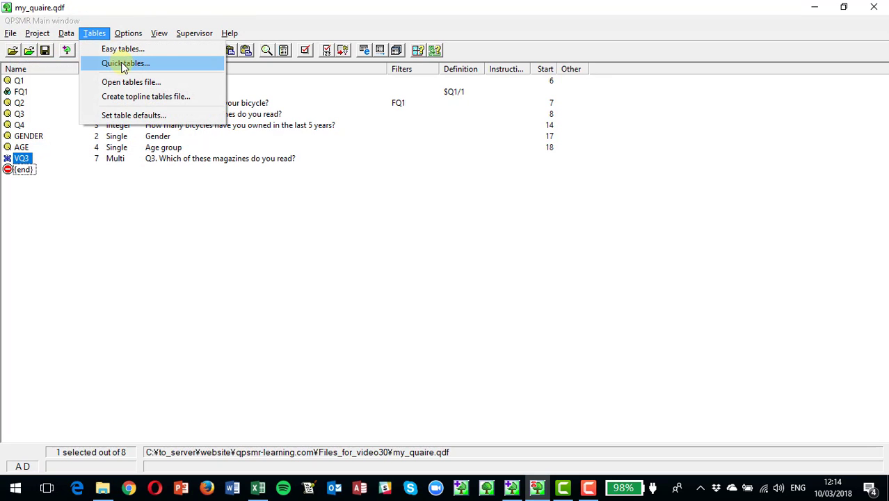
{"action": "left_click", "coordinate": [124, 63]}
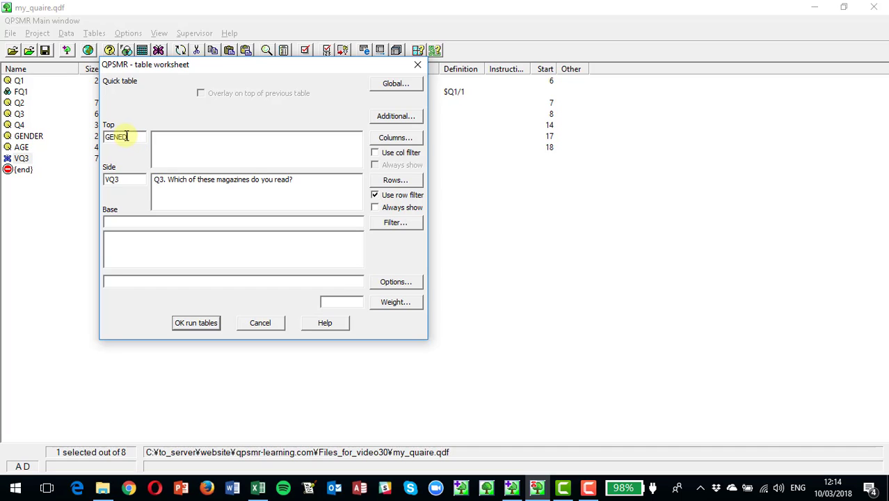
{"action": "type", "text": "GENDER"}
{"action": "left_click", "coordinate": [196, 323]}
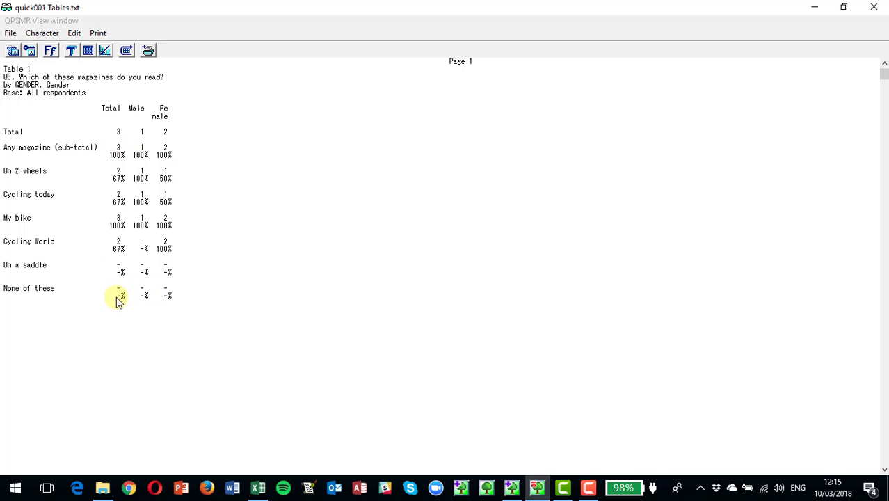
{"action": "left_click", "coordinate": [875, 8]}
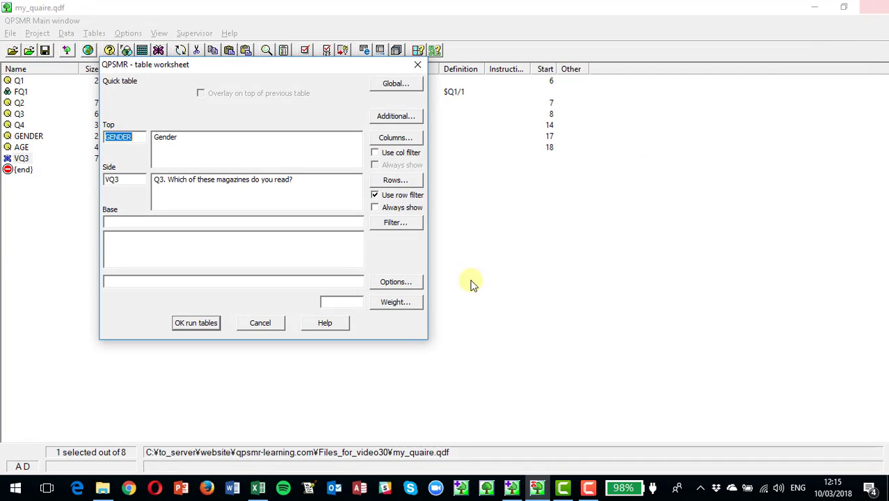
Step: Close the table worksheet and insert a variable named VVQ3 at the end of the project with the text "Q3 with subtotal"
{"action": "left_click", "coordinate": [260, 323]}
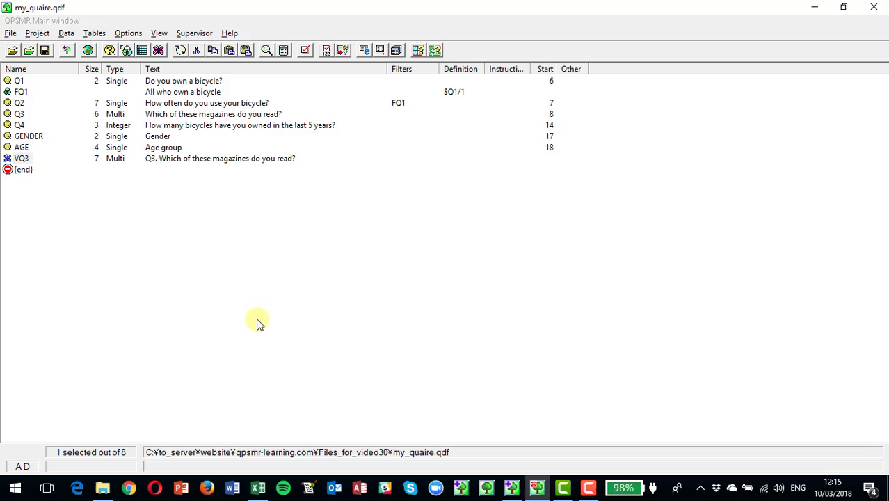
{"action": "left_click", "coordinate": [23, 172]}
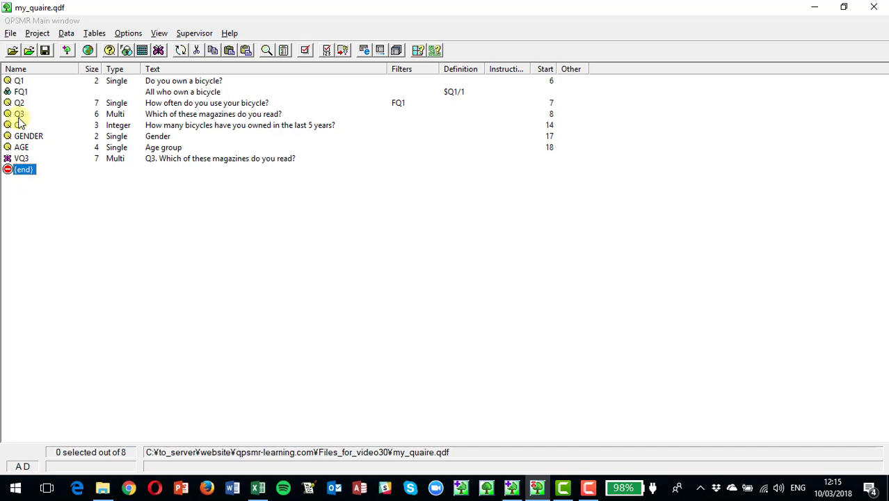
{"action": "left_click", "coordinate": [40, 35]}
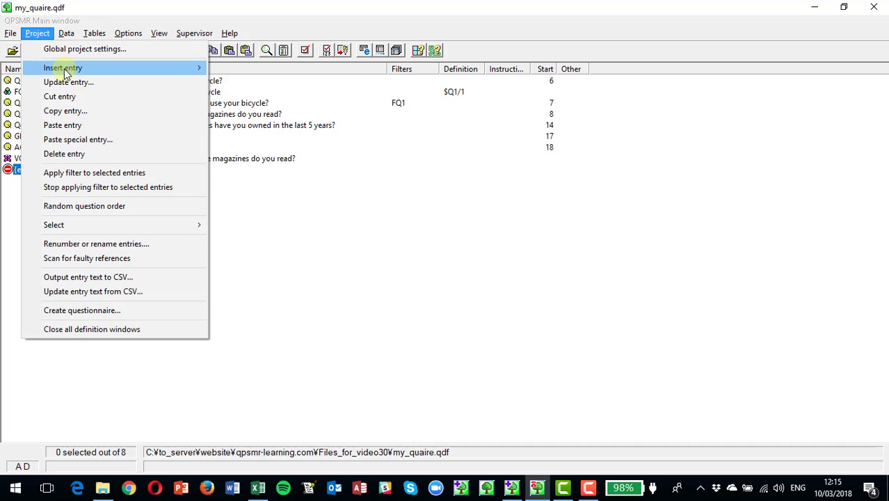
{"action": "mouse_move", "coordinate": [67, 72]}
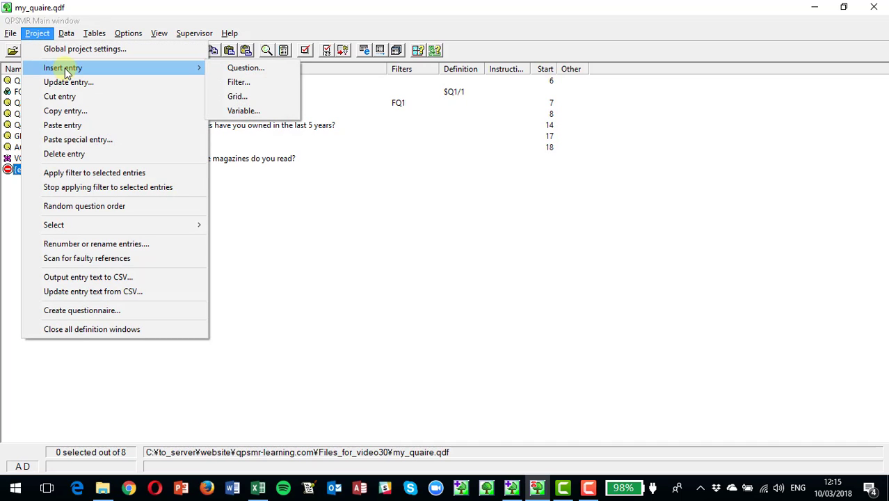
{"action": "left_click", "coordinate": [241, 112]}
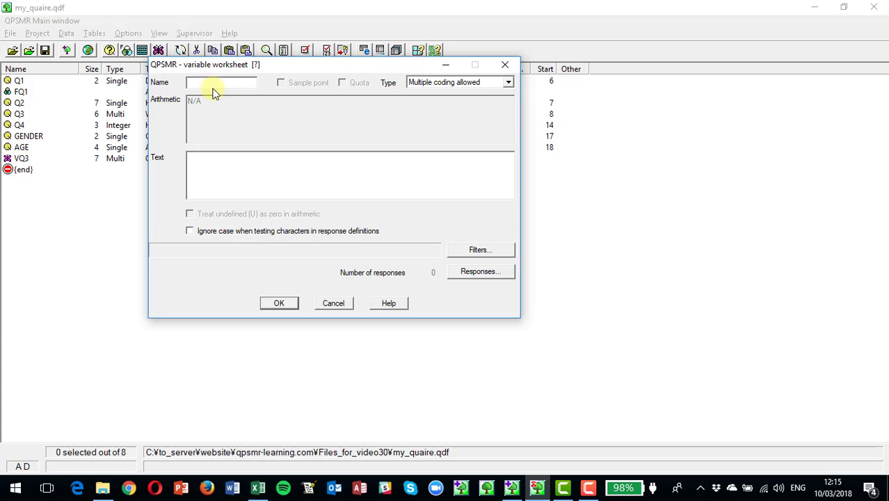
{"action": "type", "text": "VVQ3"}
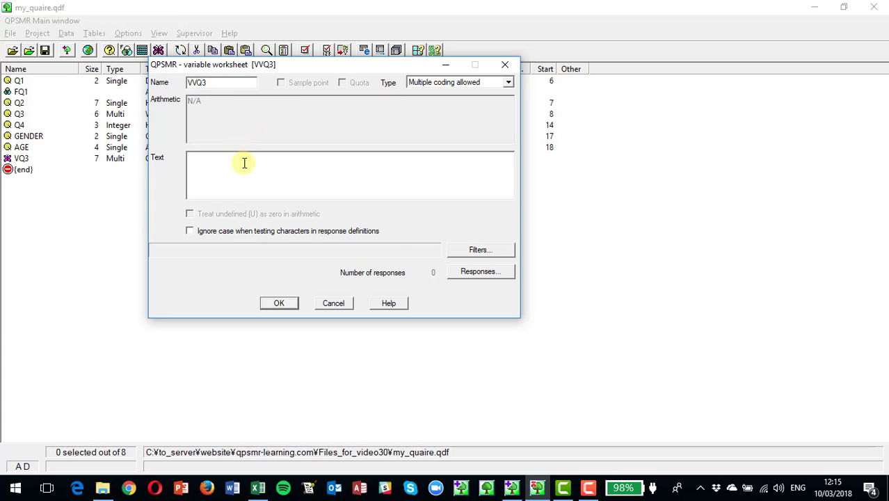
Step: Block insert all responses of Q3 as a single entry into the response list of VVQ3
{"action": "left_click", "coordinate": [473, 273]}
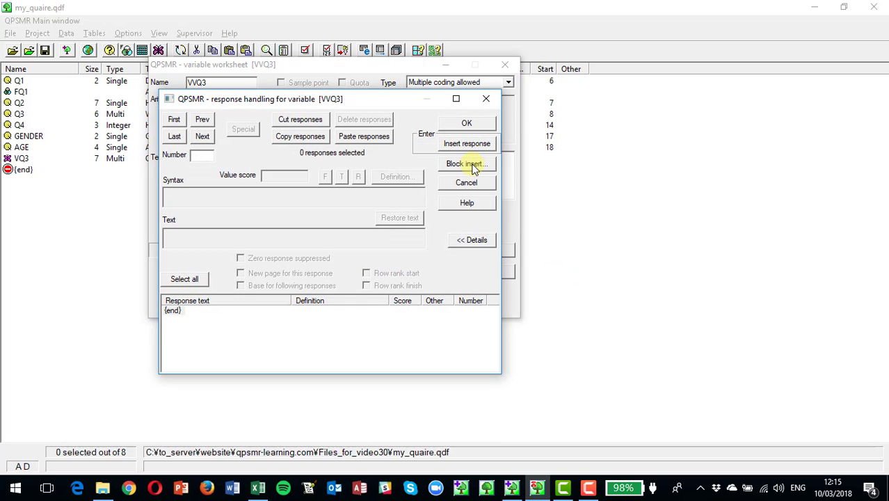
{"action": "left_click", "coordinate": [473, 166]}
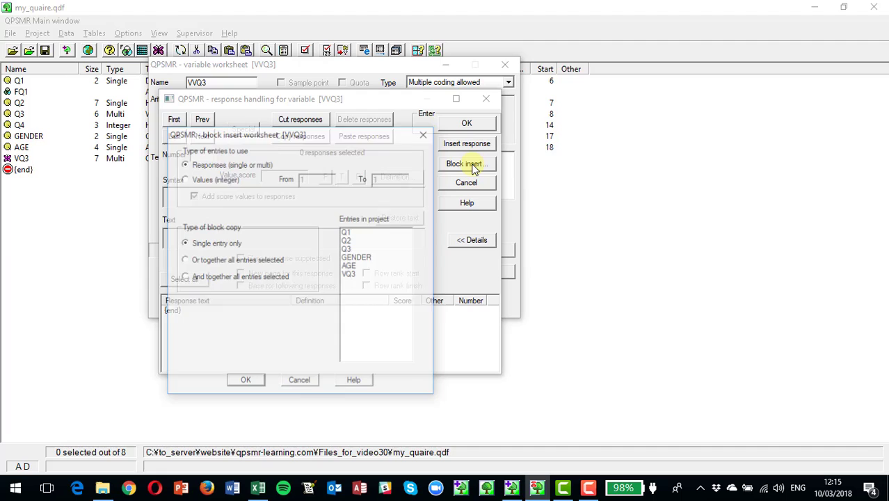
{"action": "left_click", "coordinate": [349, 249]}
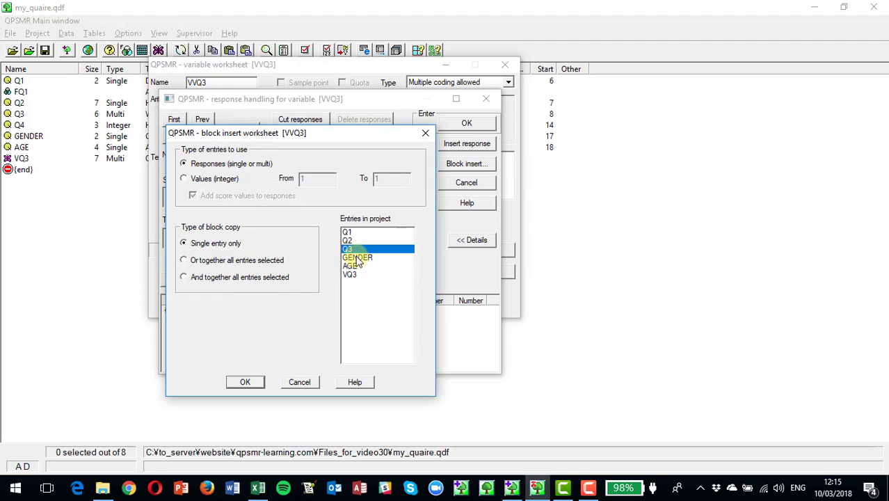
{"action": "left_click", "coordinate": [245, 384]}
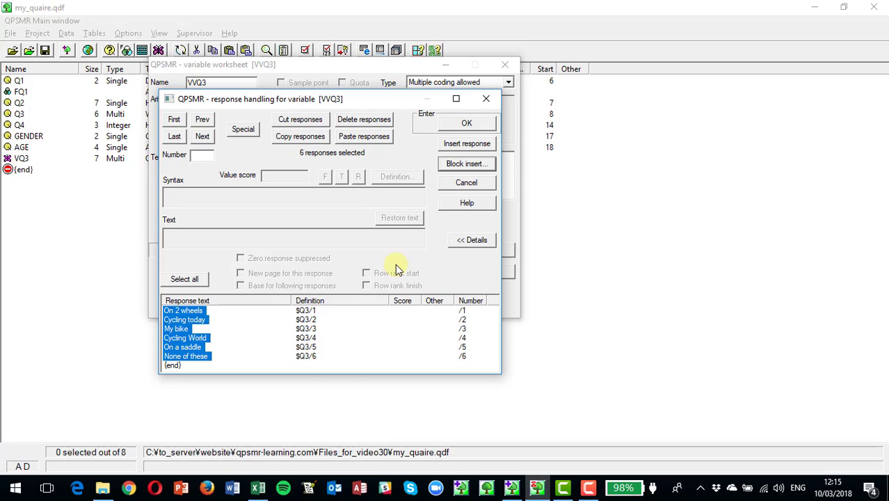
Step: Insert a new response before "On 2 wheels" in VVQ3 and enter its definition syntax as q3/1..5
{"action": "left_click", "coordinate": [189, 314]}
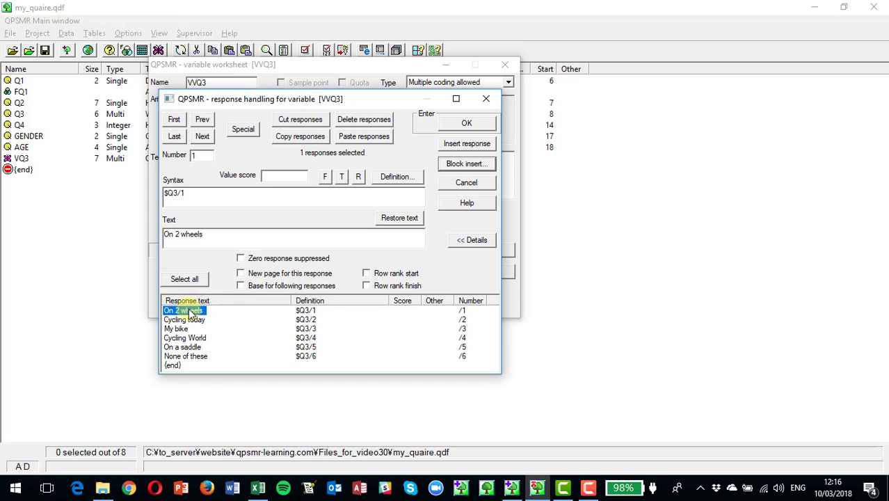
{"action": "left_click", "coordinate": [467, 165]}
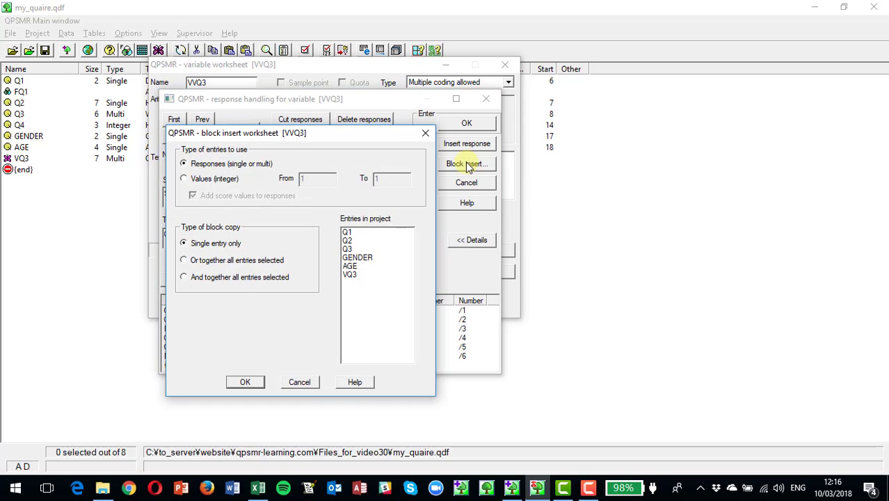
{"action": "left_click", "coordinate": [300, 382]}
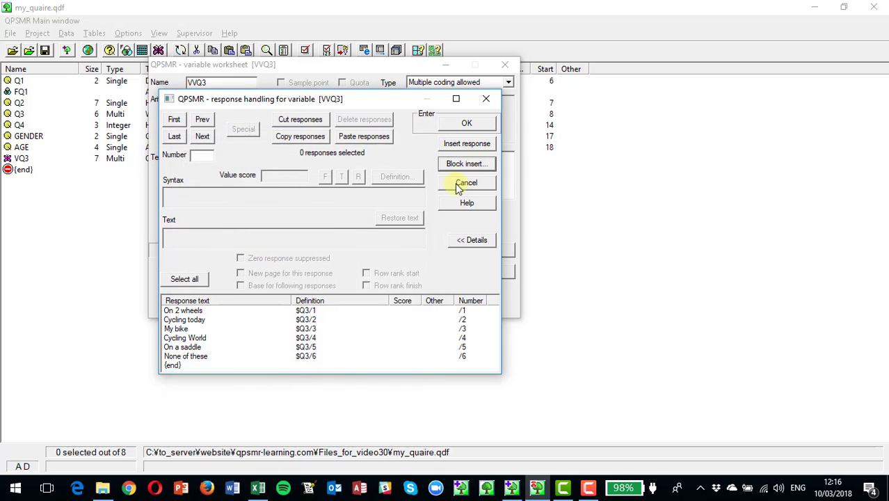
{"action": "left_click", "coordinate": [472, 145]}
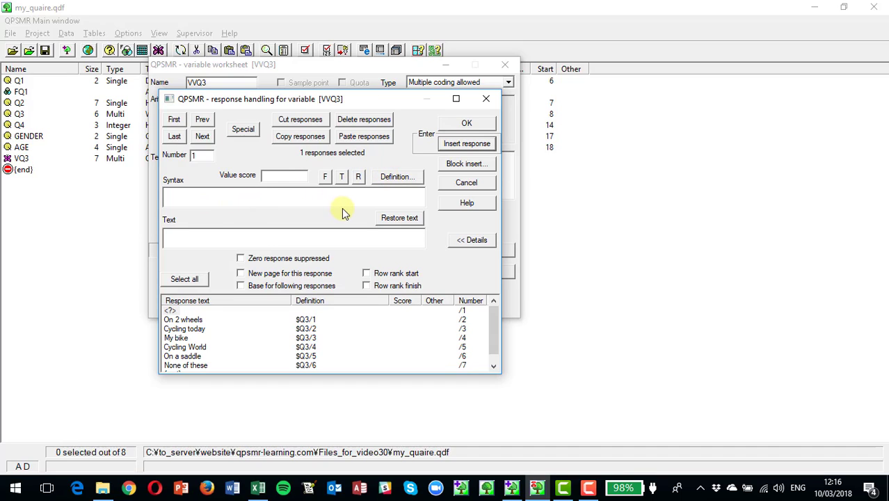
{"action": "type", "text": "q3/"}
{"action": "type", "text": "1"}
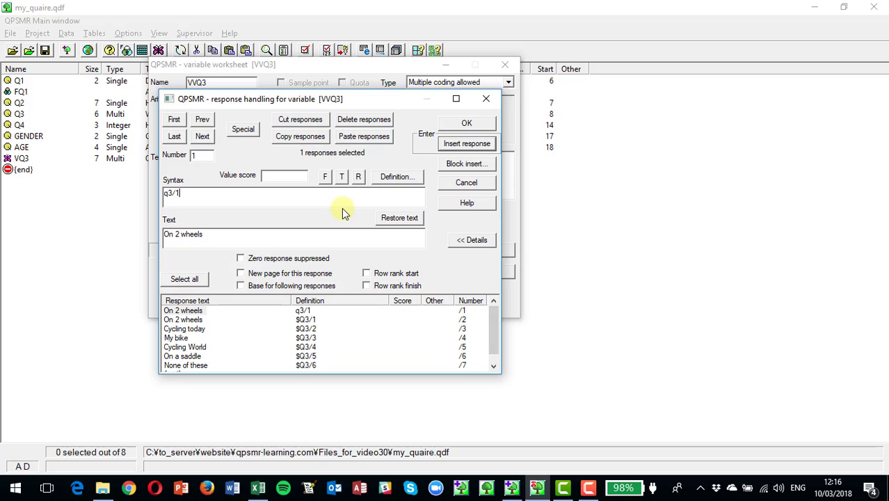
{"action": "type", "text": "..5"}
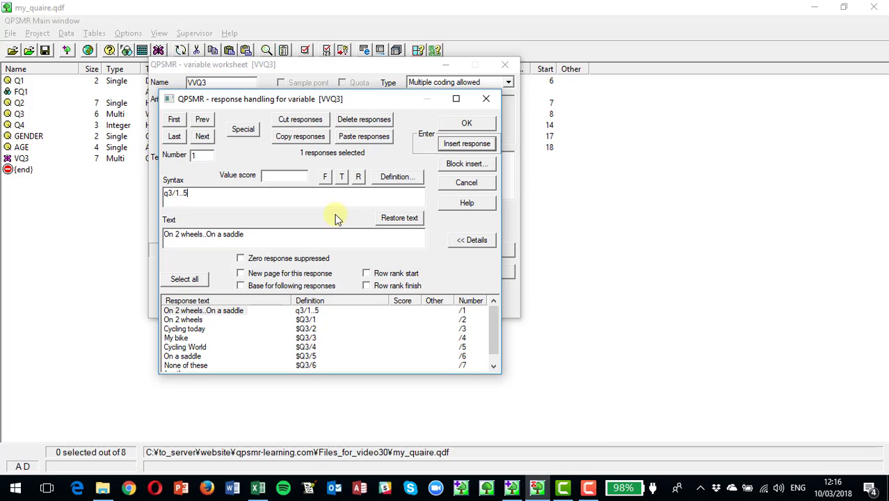
{"action": "key", "text": "Tab"}
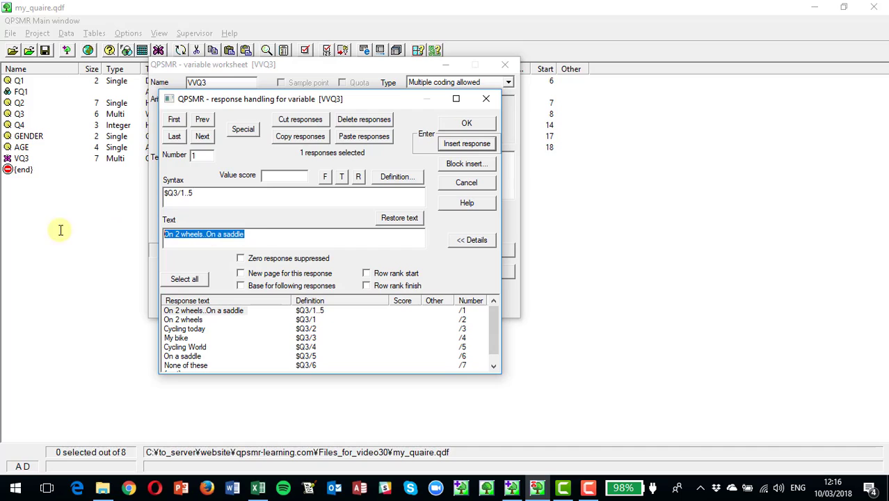
Step: Replace the new response's text with "Any magazine (subtotal)"
{"action": "type", "text": "An"}
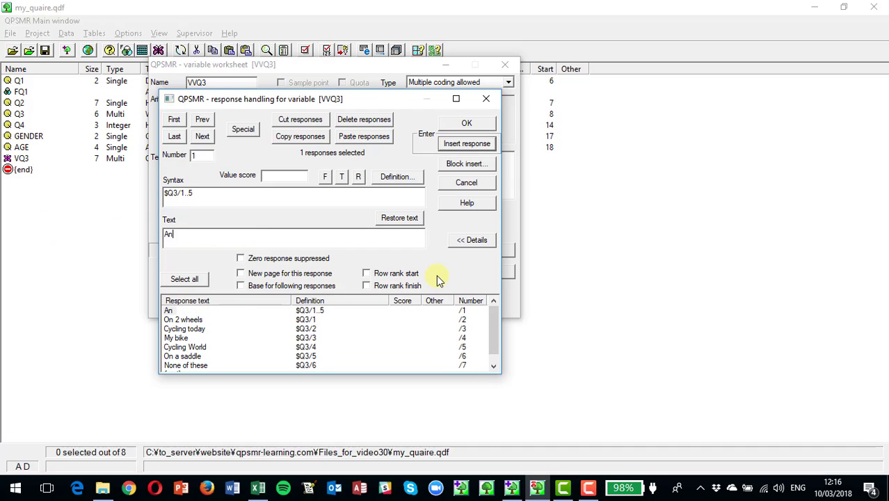
{"action": "type", "text": "y magazine "}
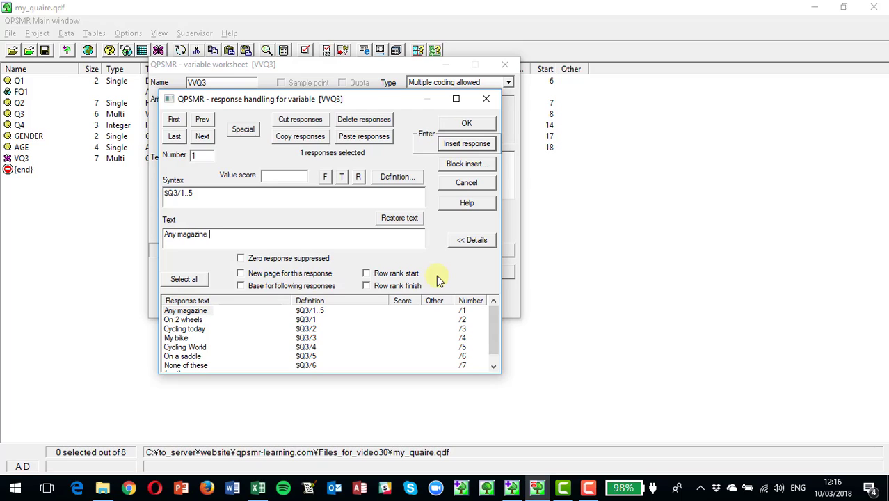
{"action": "type", "text": "(subtotal)"}
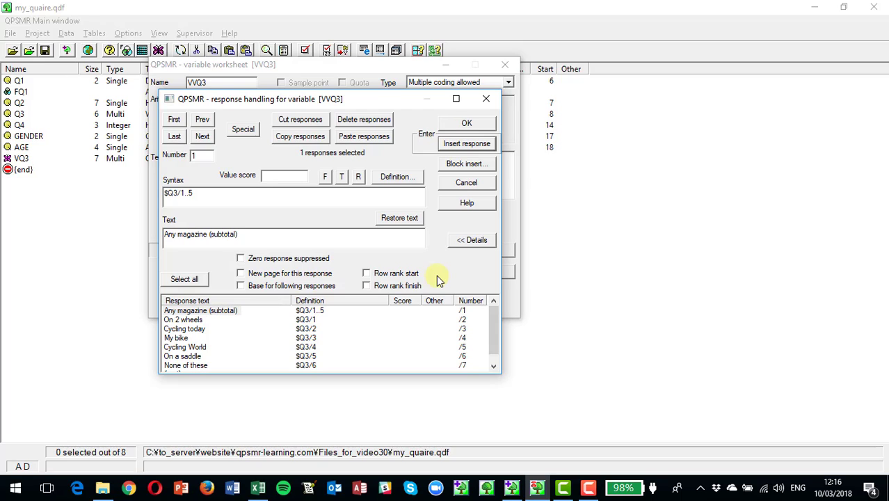
Step: Accept the response list and the VVQ3 variable definition, and save the project
{"action": "left_click", "coordinate": [466, 123]}
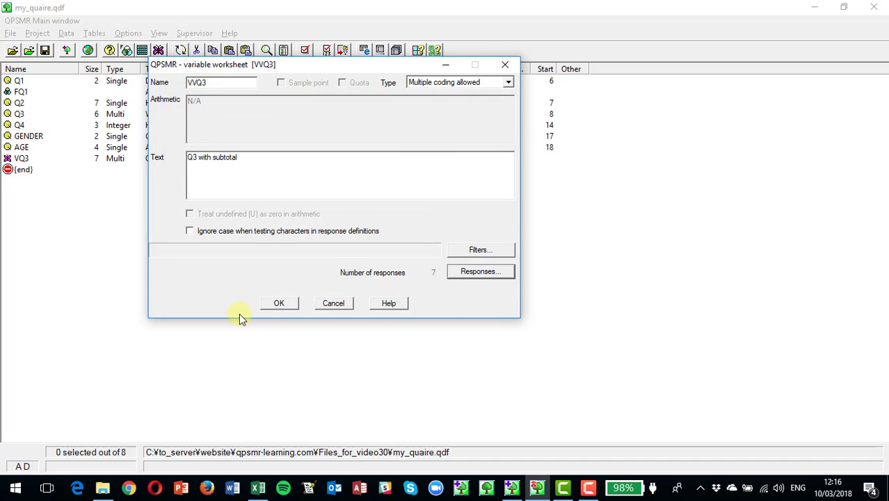
{"action": "left_click", "coordinate": [279, 304]}
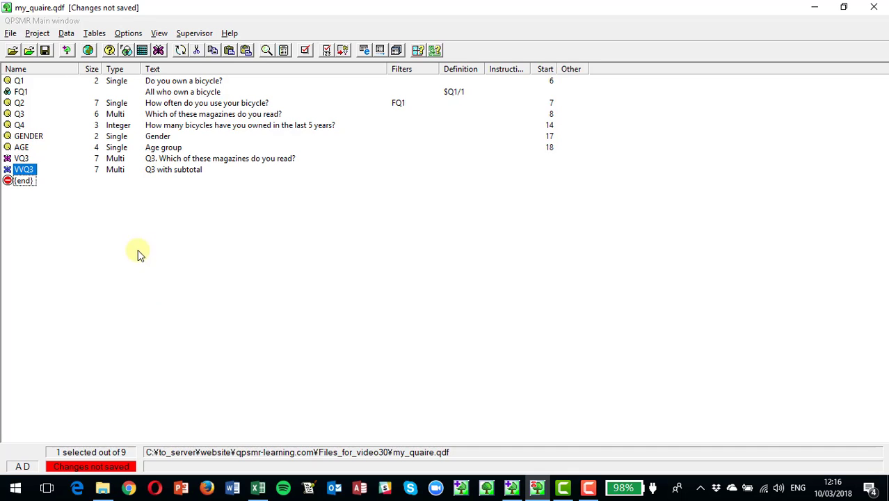
{"action": "left_click", "coordinate": [45, 51]}
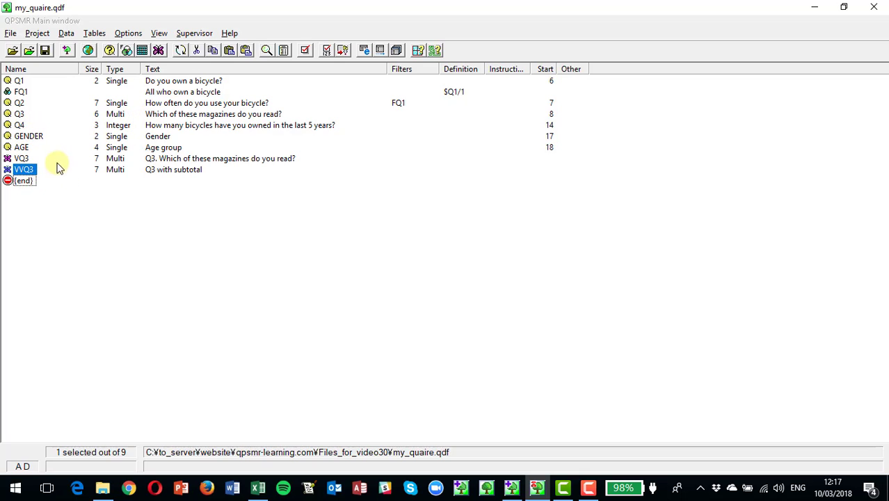
Step: Insert a single-code variable named VQ4 at the end of the project with the text "Q4 in ranges"
{"action": "left_click", "coordinate": [25, 181]}
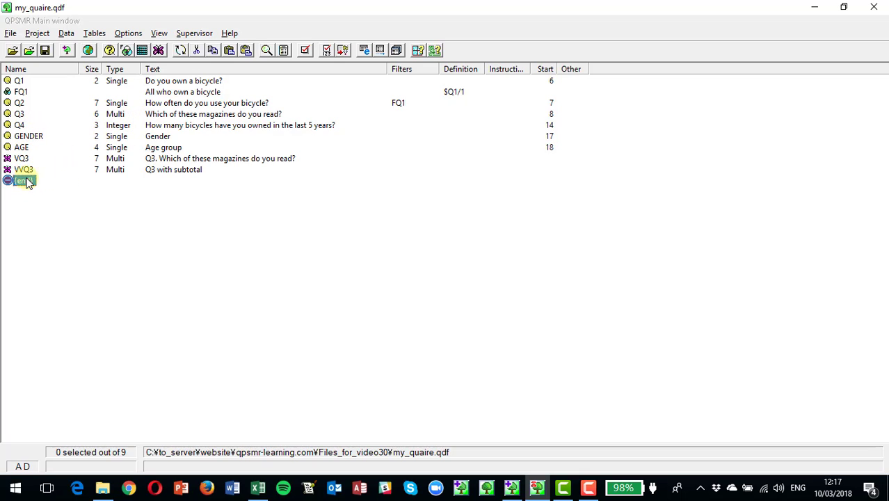
{"action": "left_click", "coordinate": [40, 34]}
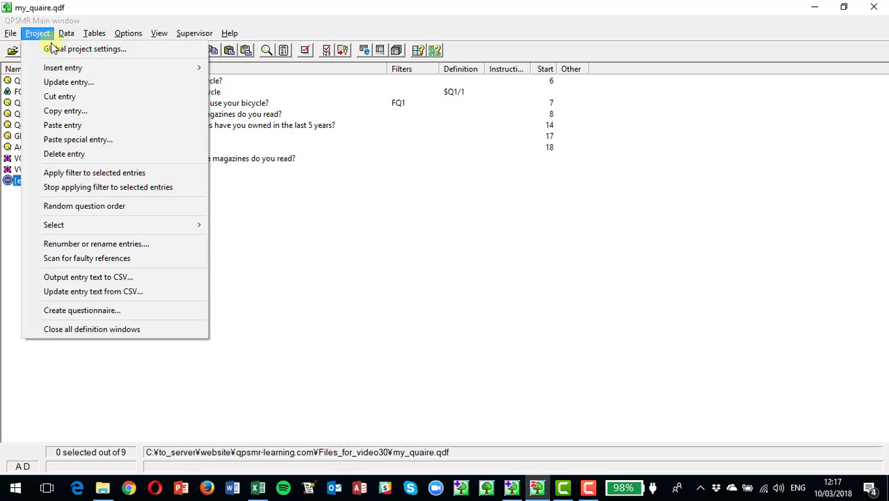
{"action": "mouse_move", "coordinate": [120, 64]}
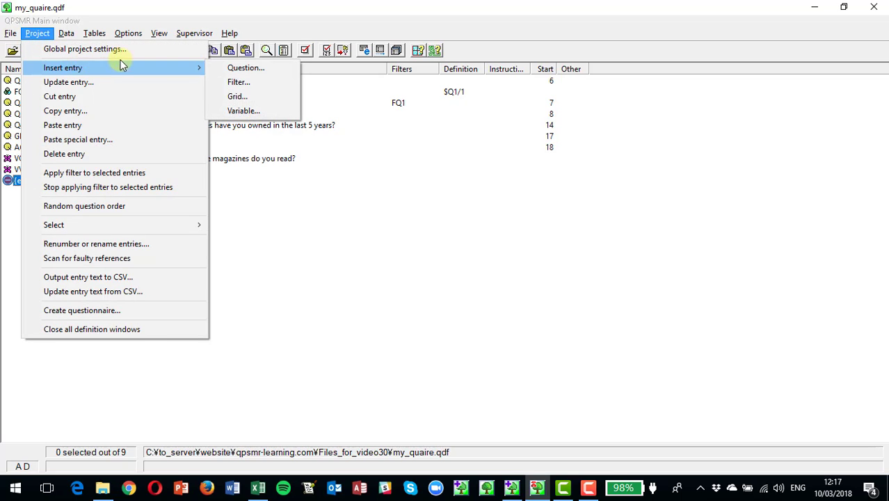
{"action": "left_click", "coordinate": [244, 110]}
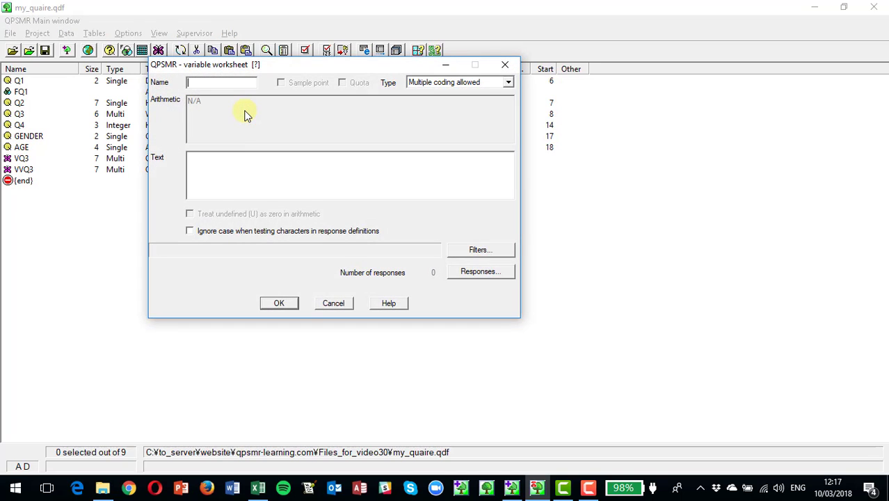
{"action": "type", "text": "VQ4"}
{"action": "left_click", "coordinate": [438, 82]}
{"action": "left_click", "coordinate": [437, 93]}
{"action": "left_click", "coordinate": [246, 170]}
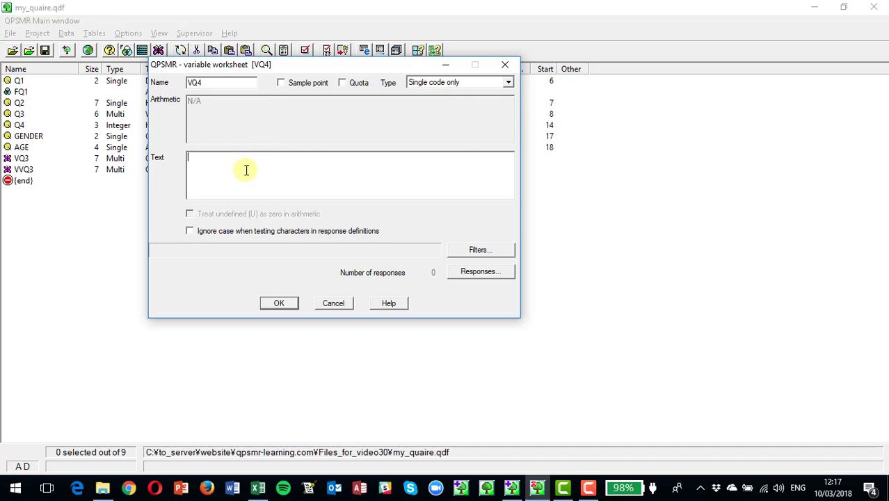
{"action": "type", "text": "Q4 in ranges"}
Step: Insert the first response of VQ4 with the definition syntax q4/1 and the text "1 bicycle"
{"action": "left_click", "coordinate": [478, 272]}
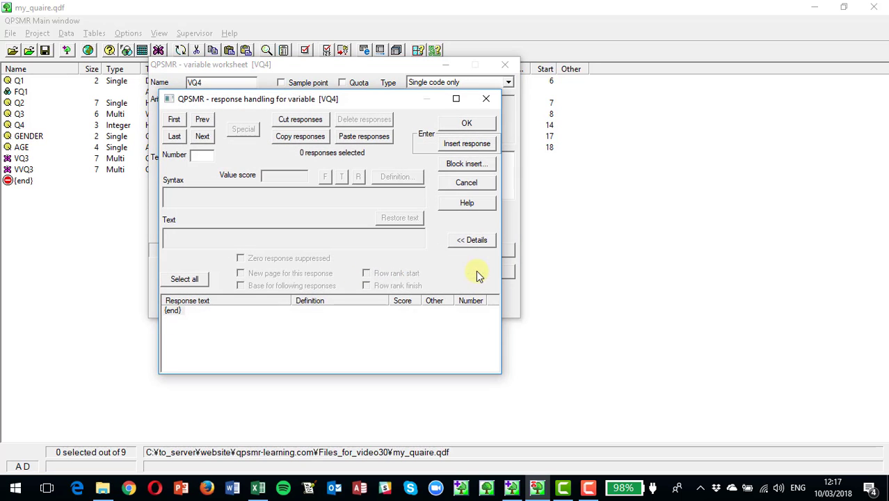
{"action": "left_click", "coordinate": [463, 144]}
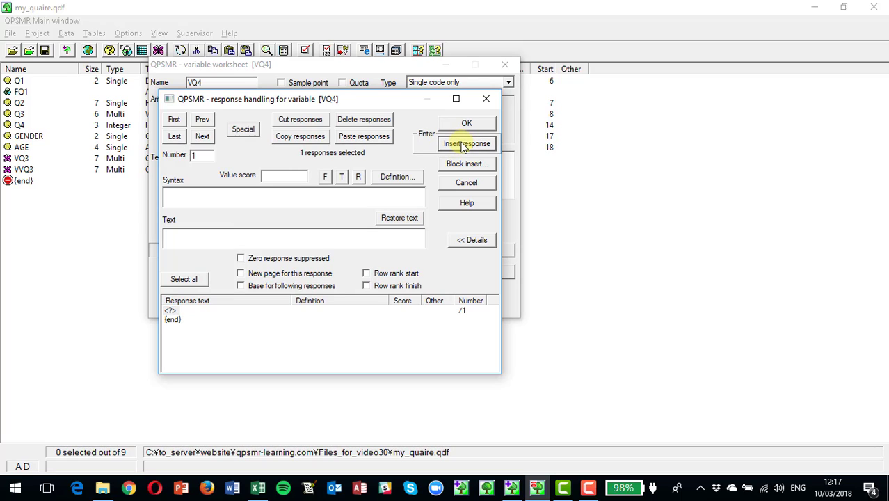
{"action": "type", "text": "q4/1"}
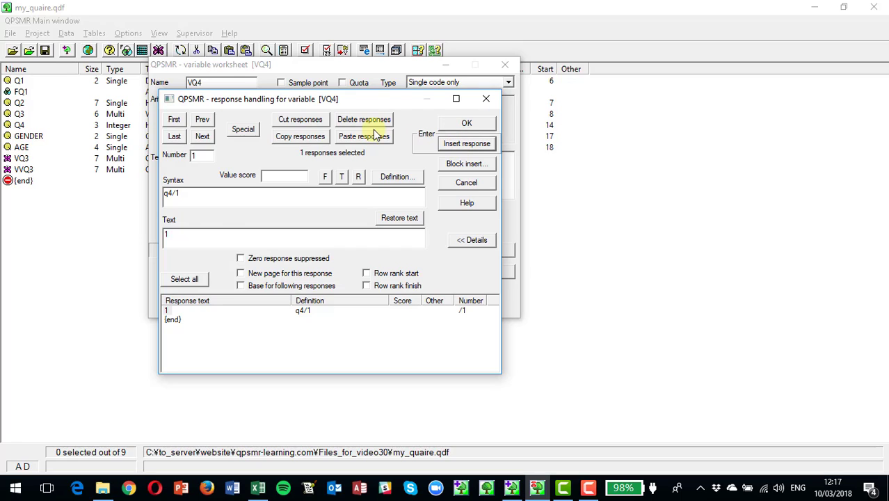
{"action": "left_click", "coordinate": [190, 235]}
{"action": "type", "text": "b"}
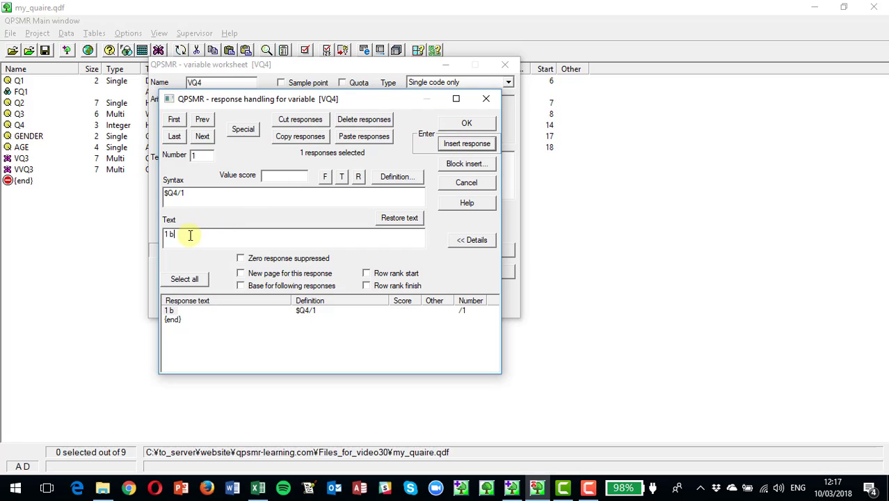
{"action": "type", "text": "icycle"}
Step: Insert a second response in VQ4 defined by a test on Q4 with the inclusive range 2 through 4
{"action": "left_click", "coordinate": [466, 143]}
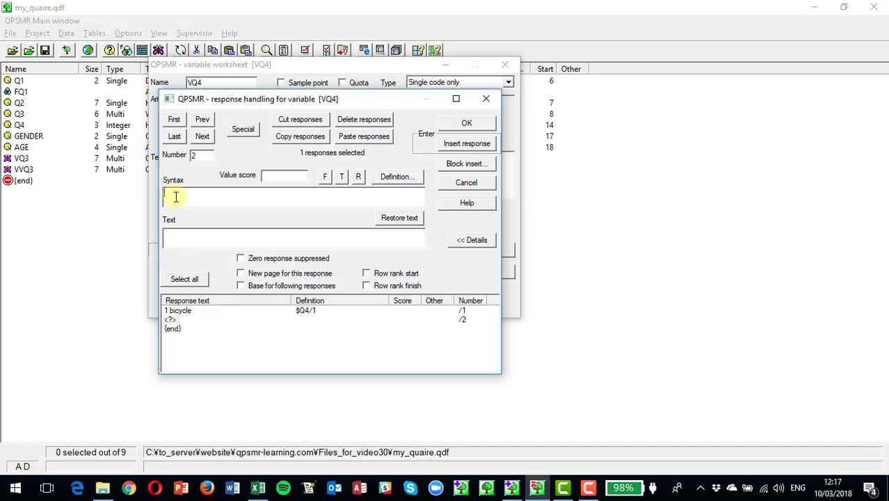
{"action": "left_click", "coordinate": [398, 176]}
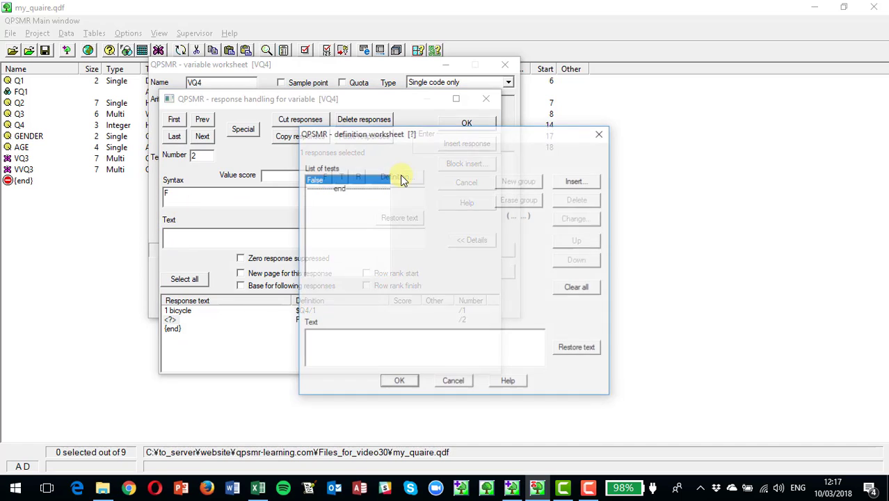
{"action": "left_click", "coordinate": [577, 181]}
{"action": "left_click", "coordinate": [321, 234]}
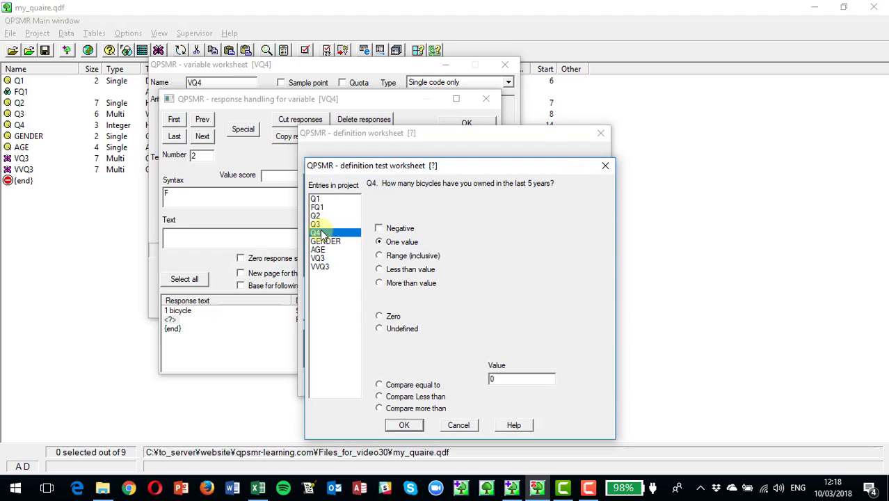
{"action": "left_click", "coordinate": [380, 256]}
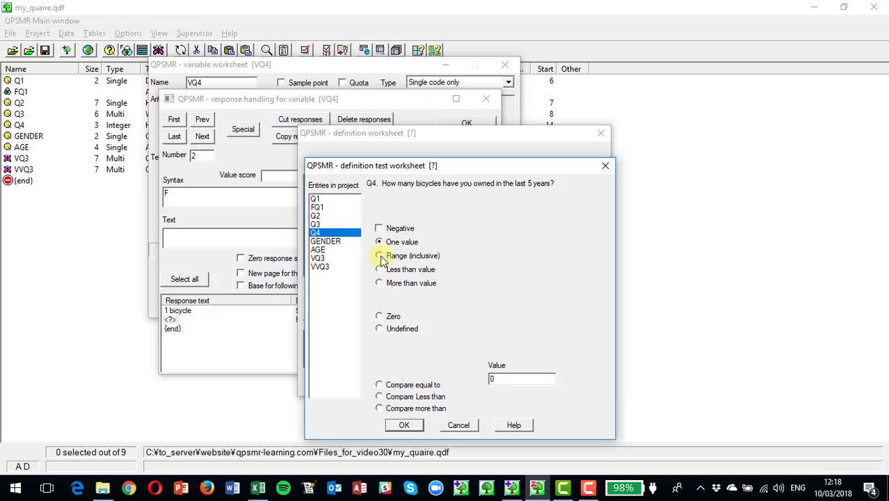
{"action": "left_click", "coordinate": [507, 378]}
{"action": "key", "text": "BackSpace"}
{"action": "type", "text": "2"}
{"action": "key", "text": "Tab"}
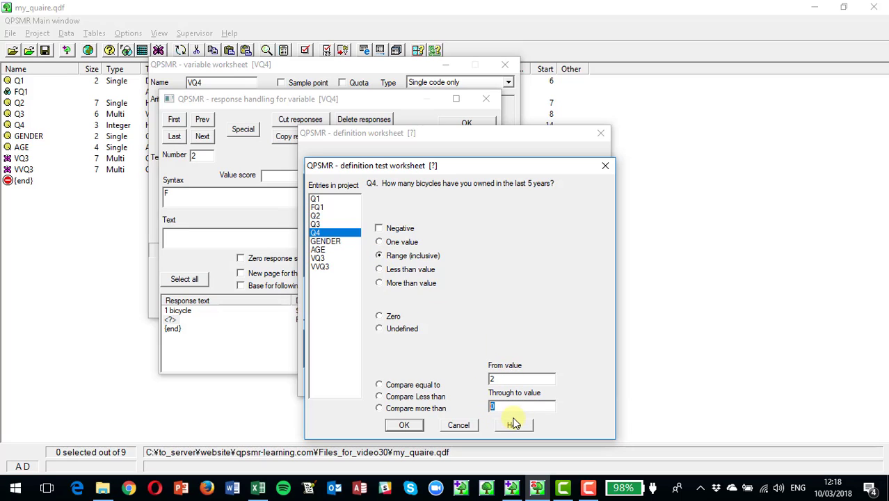
{"action": "type", "text": "4"}
{"action": "left_click", "coordinate": [406, 426]}
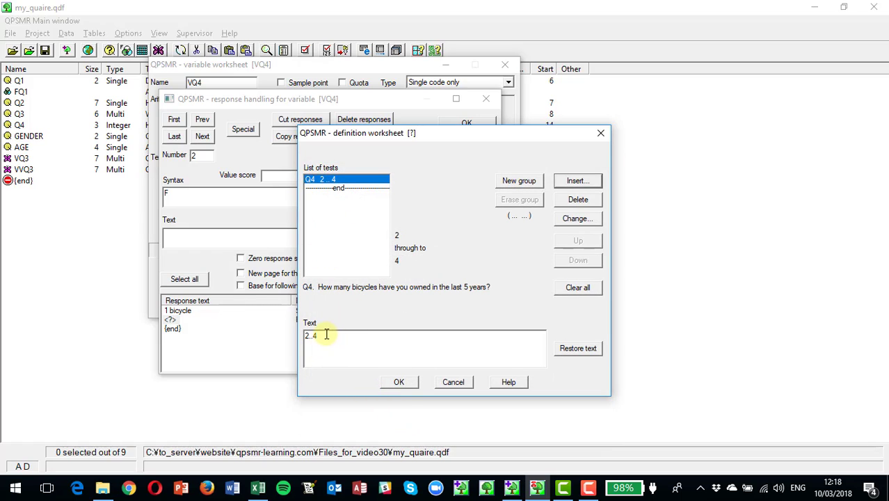
Step: Replace the second response's text with "2 - 4 bicycles" and accept the definition and the response list
{"action": "left_click_drag", "start_coordinate": [331, 334], "coordinate": [305, 333]}
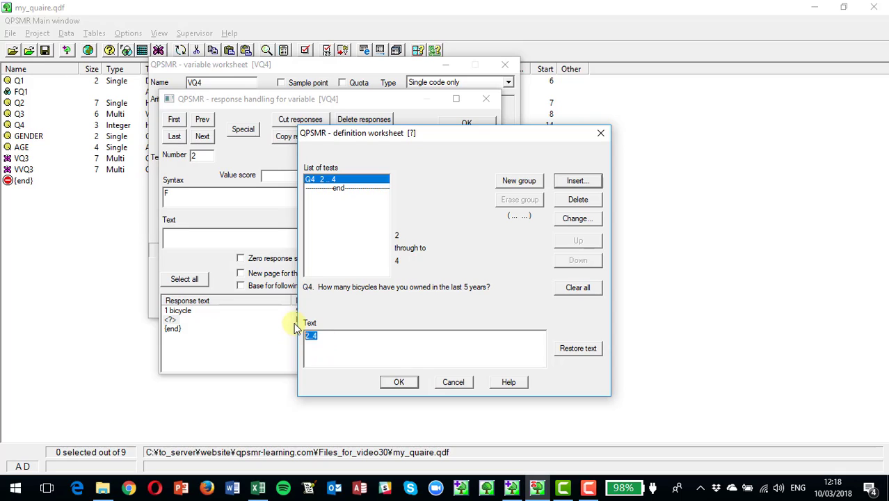
{"action": "type", "text": "2 - 44 bicycles"}
{"action": "left_click", "coordinate": [399, 382]}
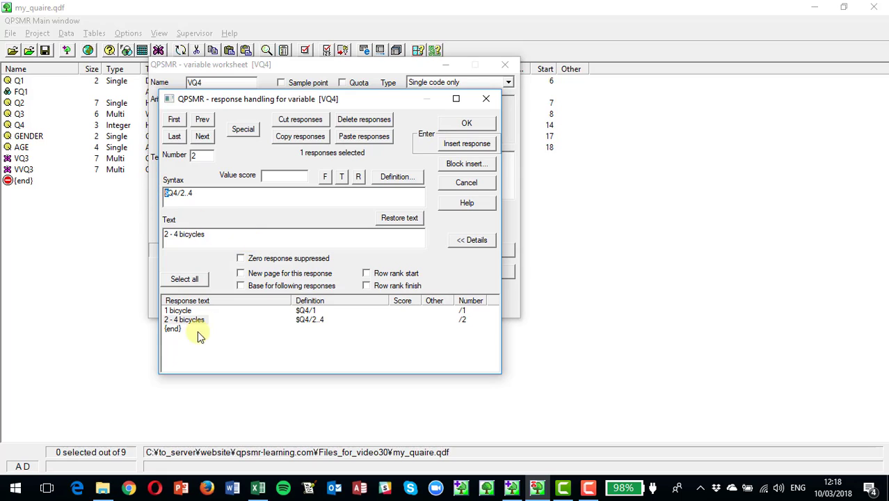
{"action": "left_click", "coordinate": [472, 124]}
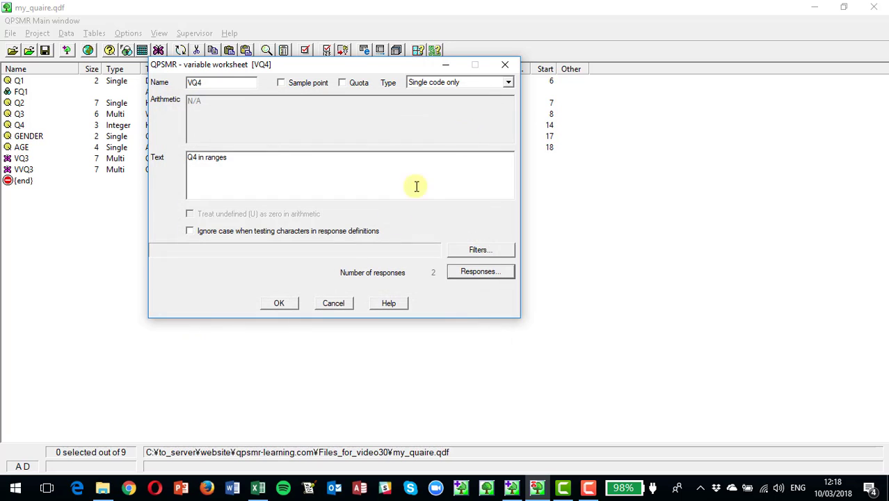
Step: Insert a third response in VQ4 and try entering the definition syntax q4/>4
{"action": "left_click", "coordinate": [474, 272]}
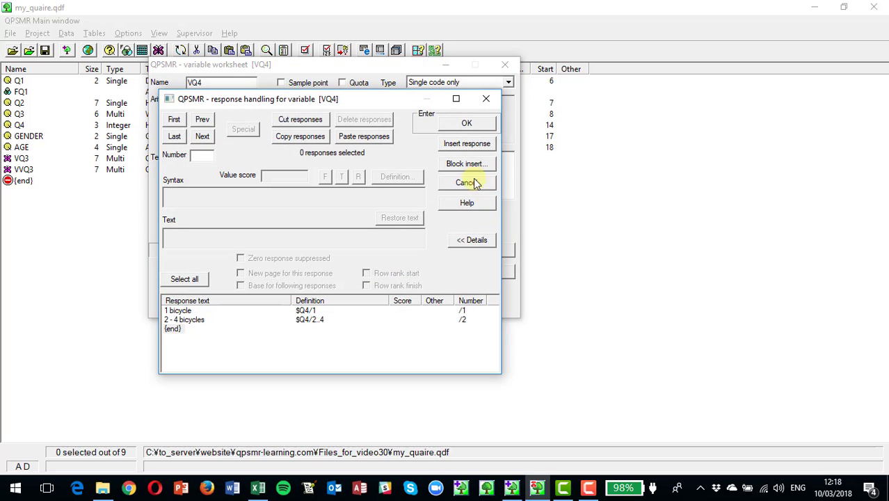
{"action": "left_click", "coordinate": [464, 146]}
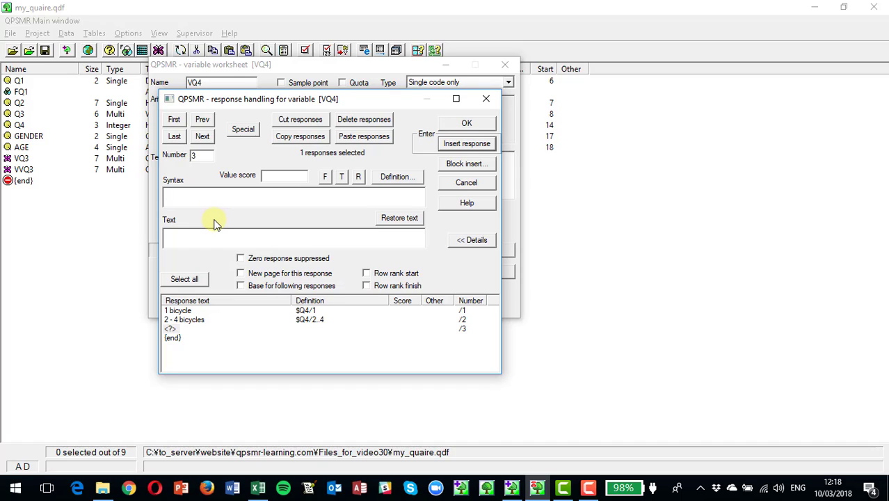
{"action": "type", "text": "q4/"}
{"action": "type", "text": ">"}
{"action": "type", "text": "4"}
{"action": "key", "text": "BackSpace"}
{"action": "key", "text": "BackSpace"}
{"action": "key", "text": "BackSpace"}
{"action": "key", "text": "BackSpace"}
{"action": "key", "text": "BackSpace"}
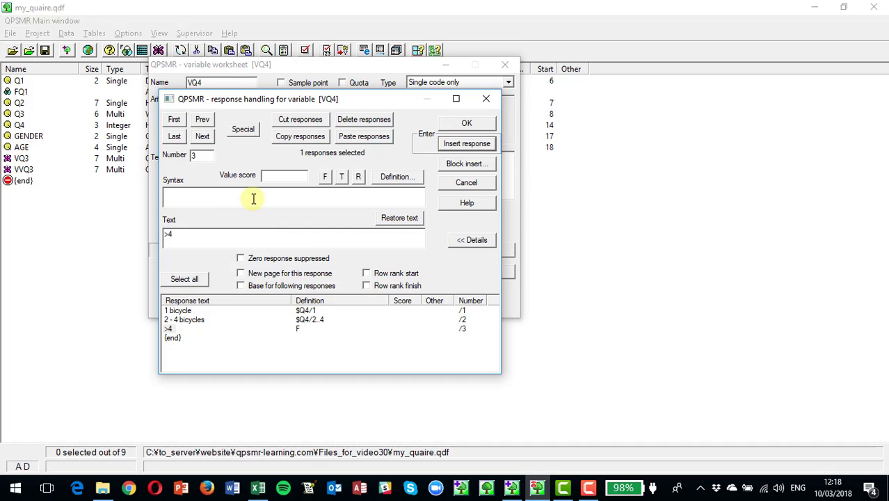
Step: Define the third VQ4 response with a test for Q4 being more than 4
{"action": "left_click", "coordinate": [396, 177]}
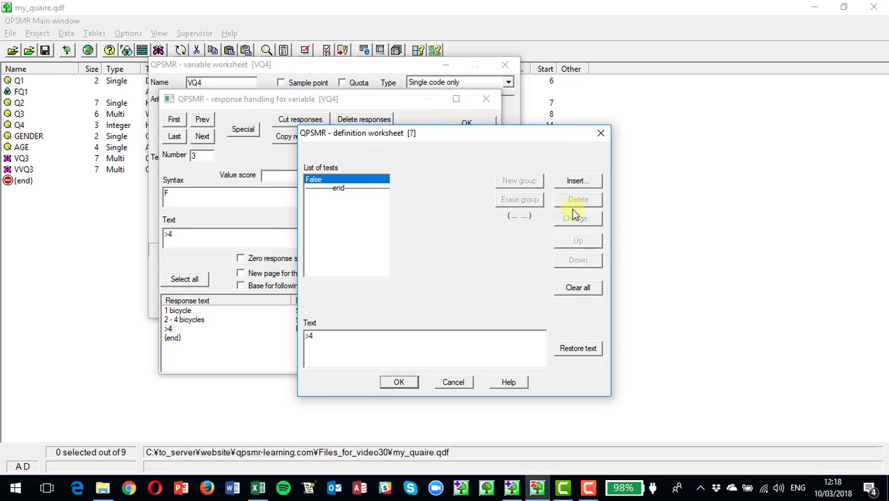
{"action": "left_click", "coordinate": [575, 182]}
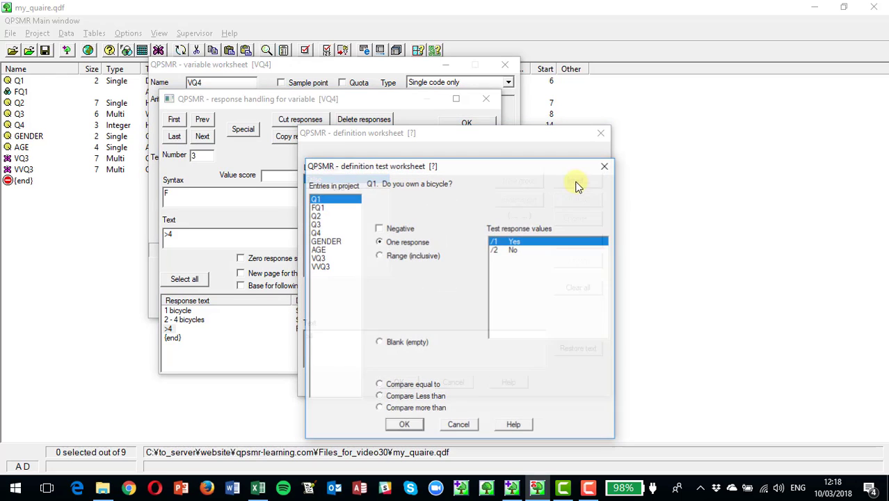
{"action": "left_click", "coordinate": [318, 234]}
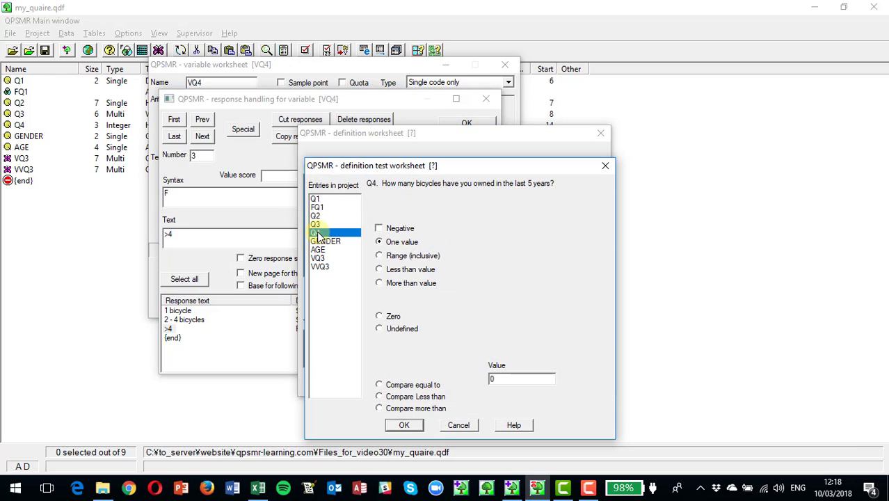
{"action": "left_click", "coordinate": [379, 283]}
{"action": "double_click", "coordinate": [499, 379]}
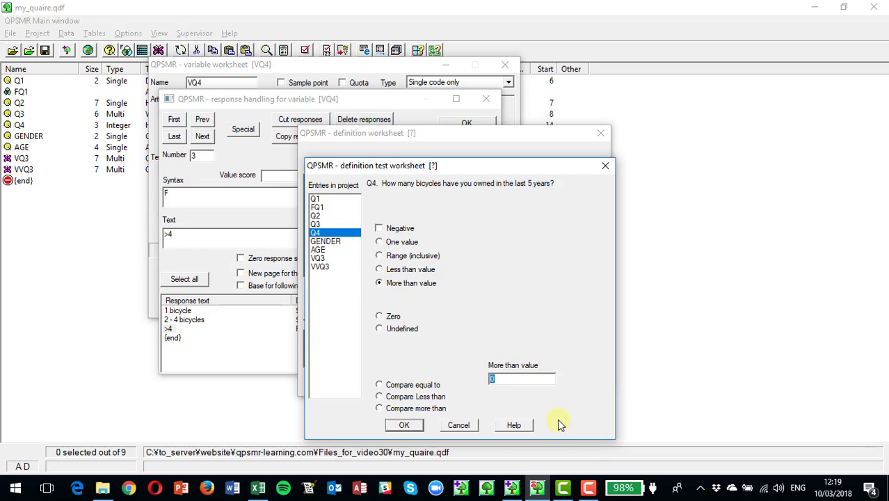
{"action": "type", "text": "4"}
{"action": "left_click", "coordinate": [400, 424]}
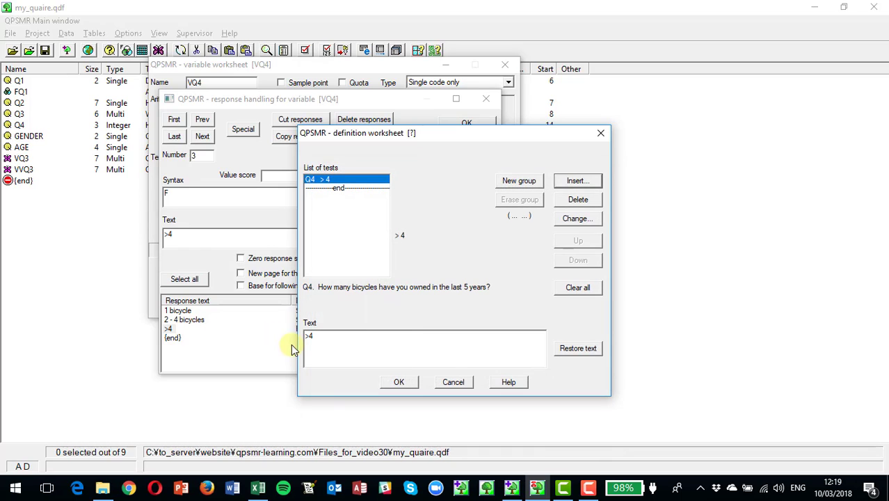
Step: Replace the third response's text with "5+ bicycles" and accept its definition
{"action": "left_click_drag", "start_coordinate": [312, 338], "coordinate": [287, 330]}
{"action": "type", "text": "5"}
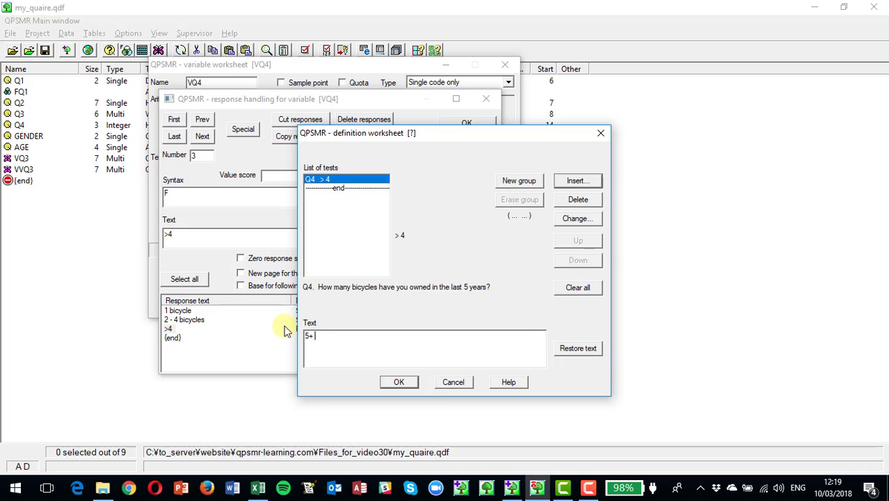
{"action": "type", "text": "+ bicycles"}
{"action": "left_click", "coordinate": [394, 385]}
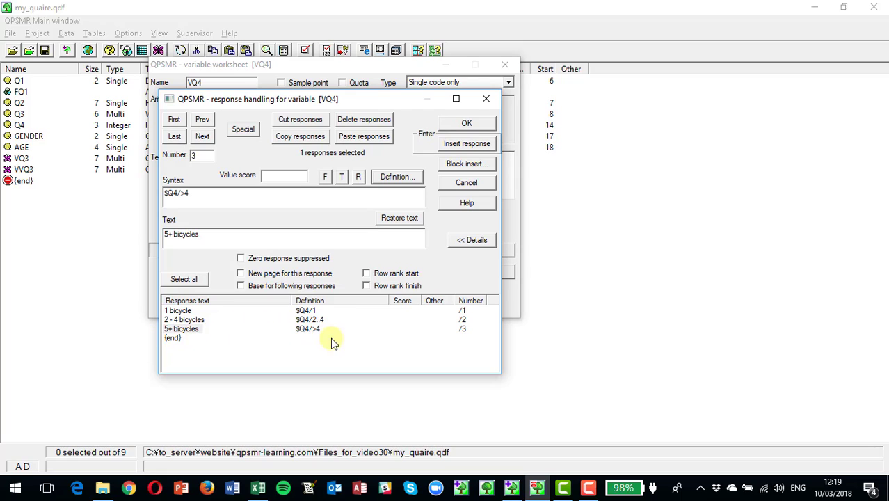
Step: Accept the response list and the VQ4 variable definition, and save the project
{"action": "left_click", "coordinate": [467, 124]}
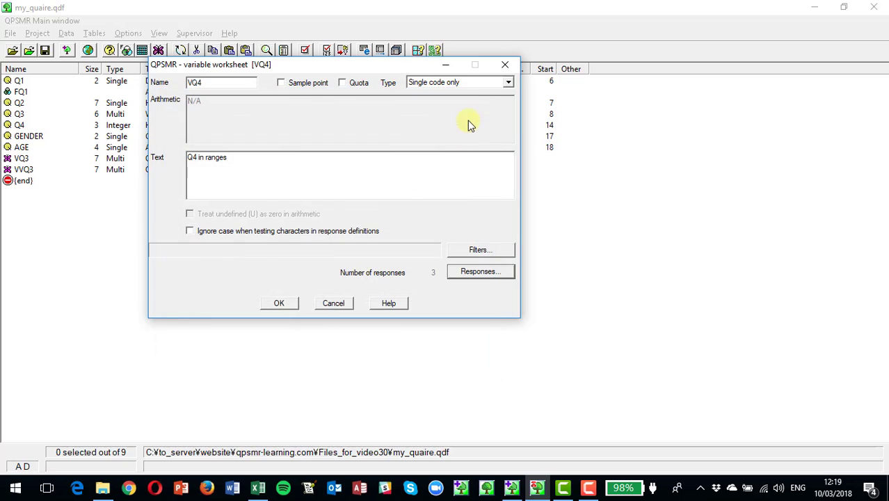
{"action": "left_click", "coordinate": [278, 303]}
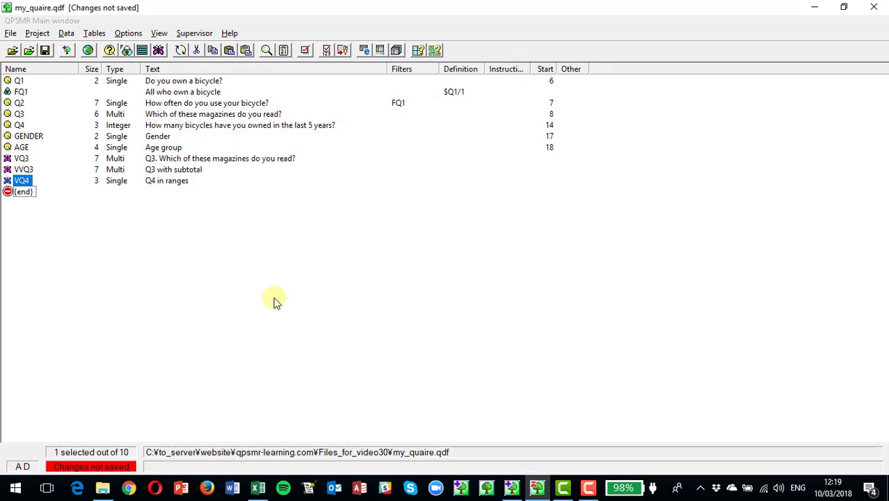
{"action": "left_click", "coordinate": [45, 50]}
Step: Run a quick table with VQ4 on the side, view it, and close the output and table worksheet
{"action": "left_click", "coordinate": [94, 32]}
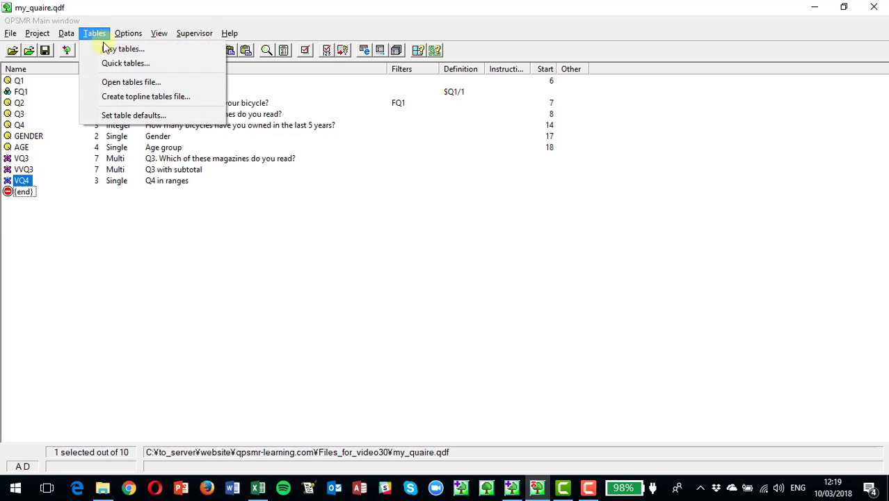
{"action": "left_click", "coordinate": [116, 62]}
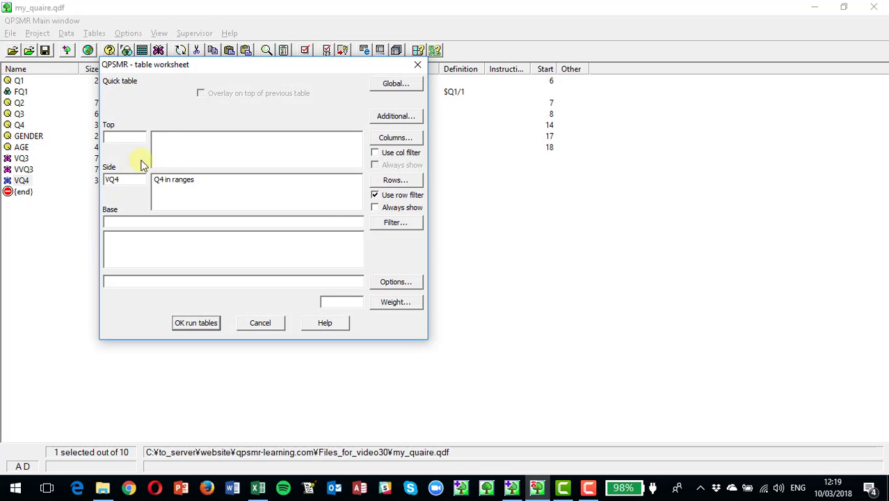
{"action": "left_click", "coordinate": [194, 323]}
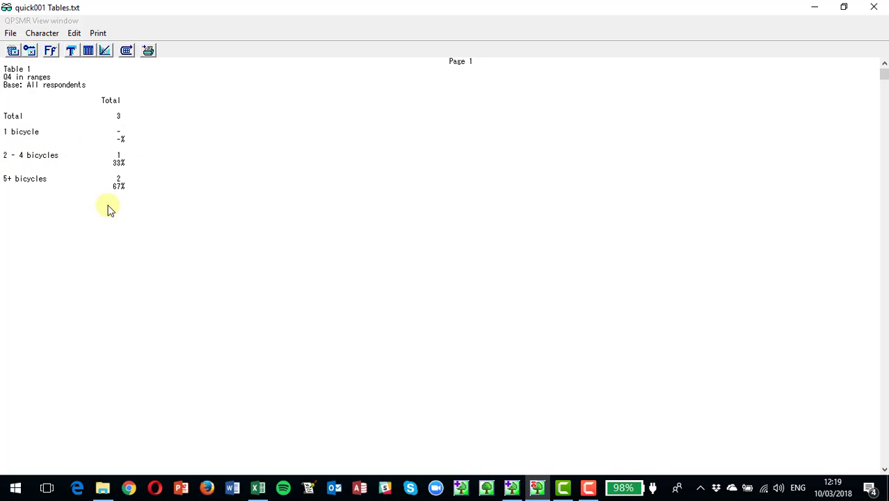
{"action": "left_click", "coordinate": [873, 7]}
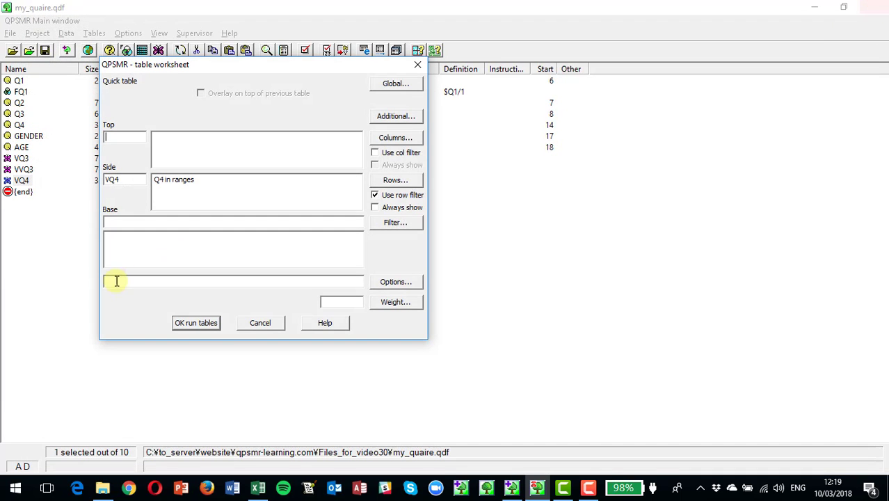
{"action": "left_click", "coordinate": [261, 322]}
Step: Review the definitions of the sub-total and "On 2 wheels" responses in VQ3, and close the variable
{"action": "left_click", "coordinate": [19, 196]}
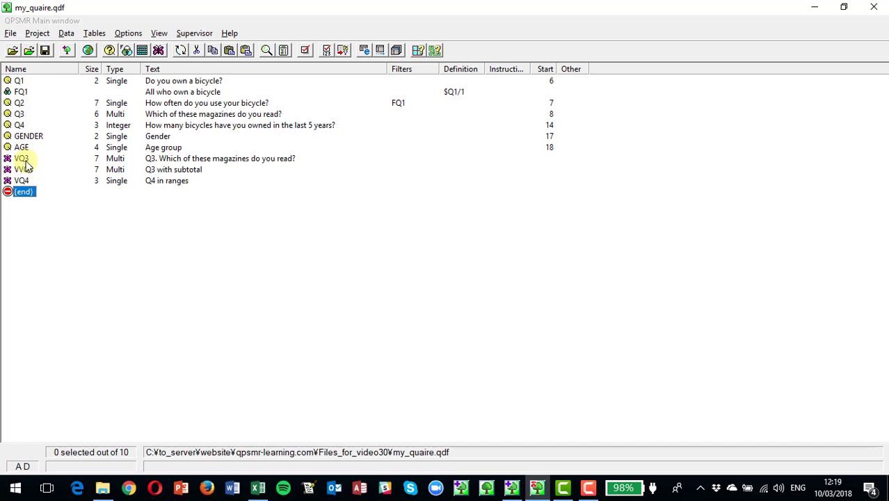
{"action": "double_click", "coordinate": [23, 159]}
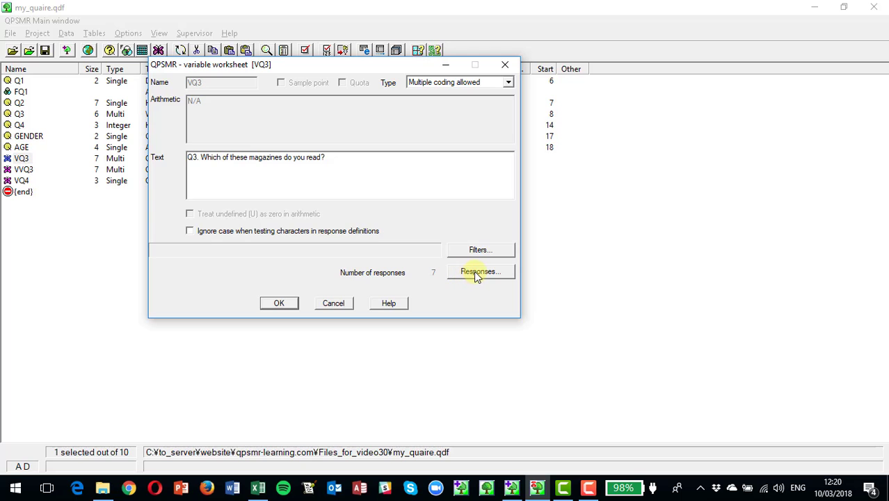
{"action": "left_click", "coordinate": [475, 271]}
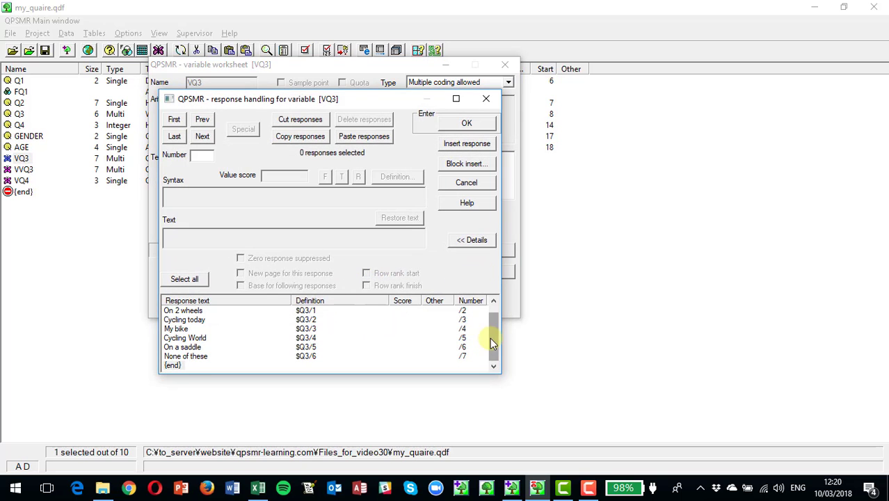
{"action": "left_click_drag", "start_coordinate": [489, 337], "coordinate": [490, 320]}
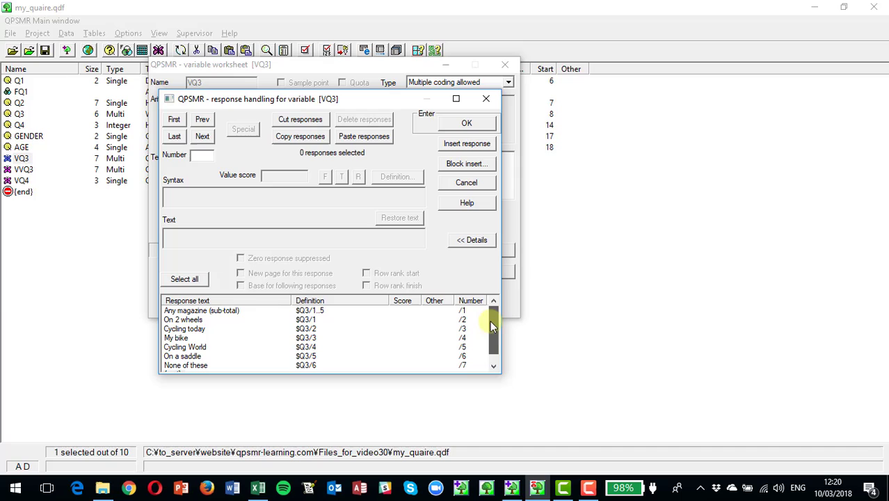
{"action": "left_click", "coordinate": [189, 311]}
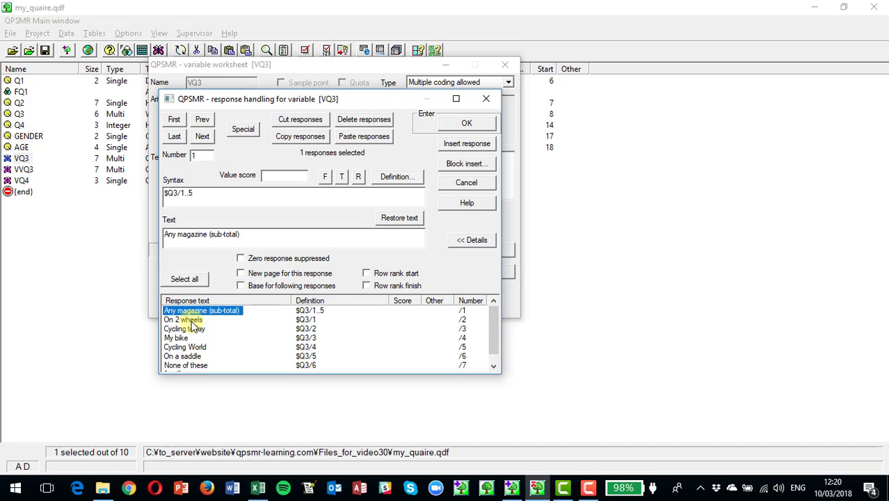
{"action": "left_click", "coordinate": [192, 320]}
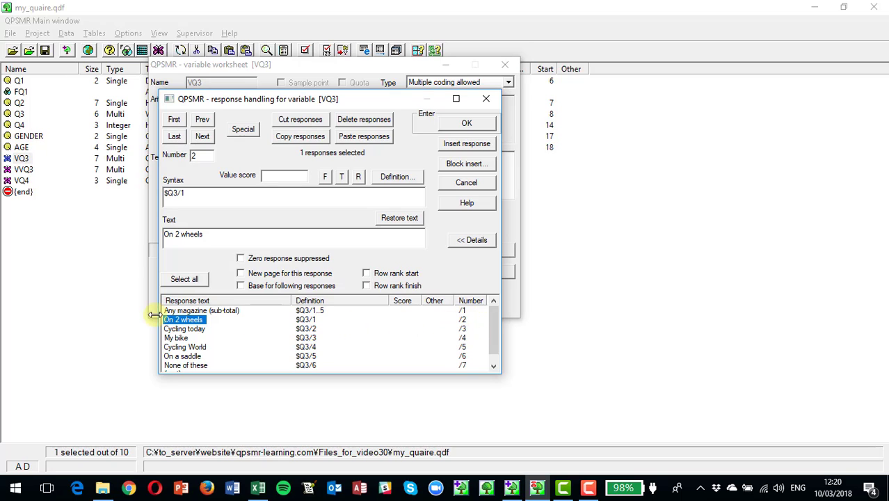
{"action": "left_click", "coordinate": [465, 126]}
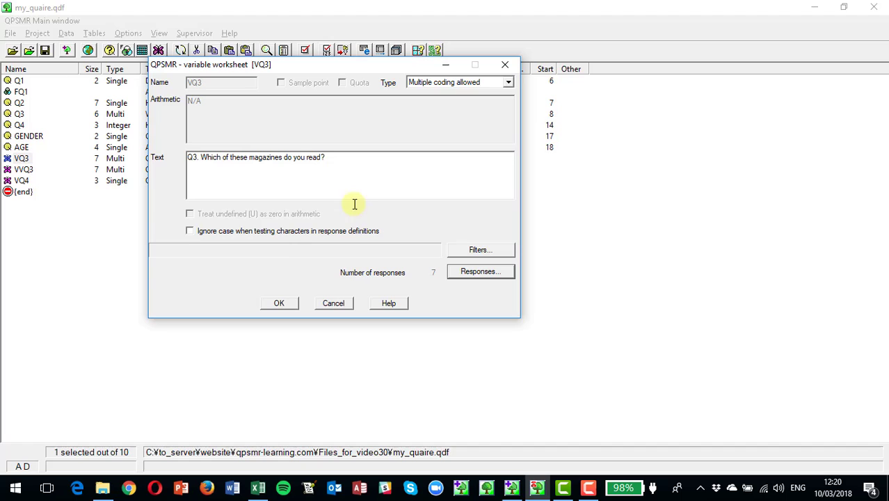
{"action": "left_click", "coordinate": [278, 306]}
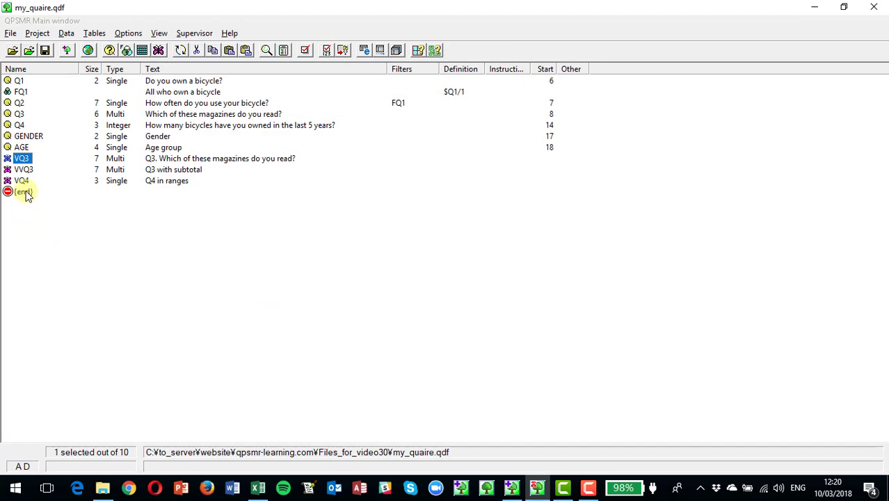
Step: Insert a new variable at the end of the project entries and name it BANNER
{"action": "left_click", "coordinate": [30, 192]}
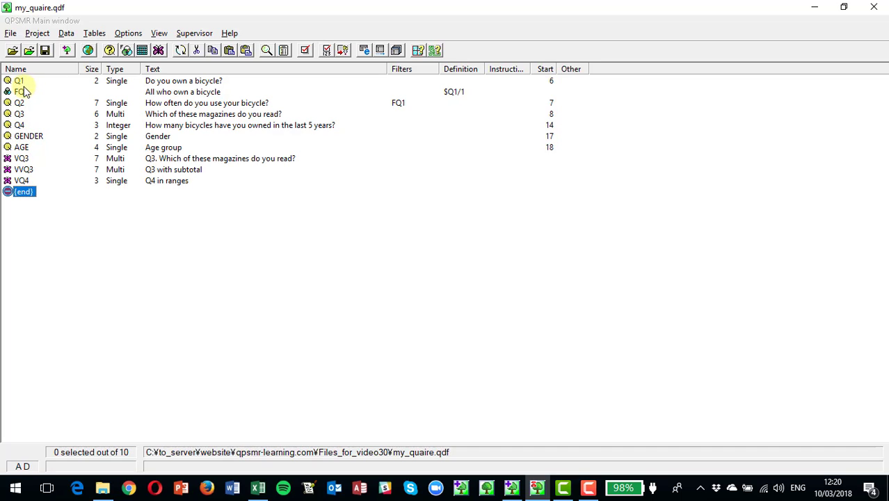
{"action": "left_click", "coordinate": [28, 194]}
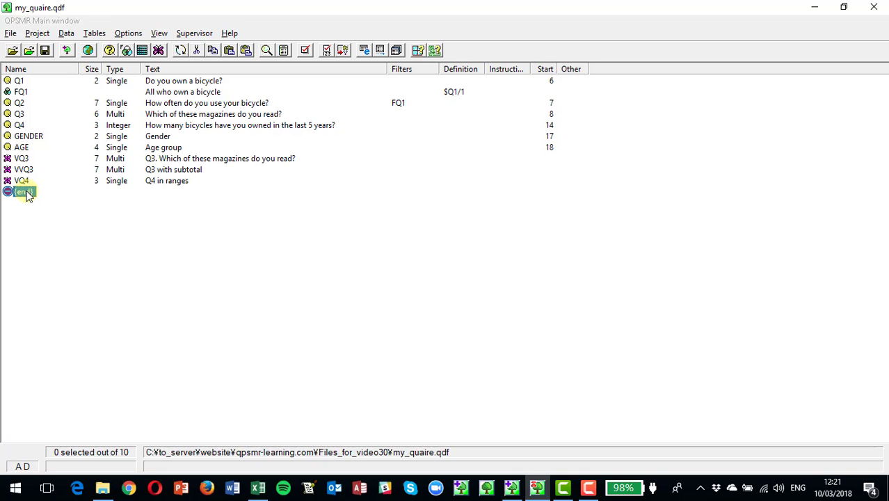
{"action": "left_click", "coordinate": [36, 33]}
{"action": "mouse_move", "coordinate": [76, 67]}
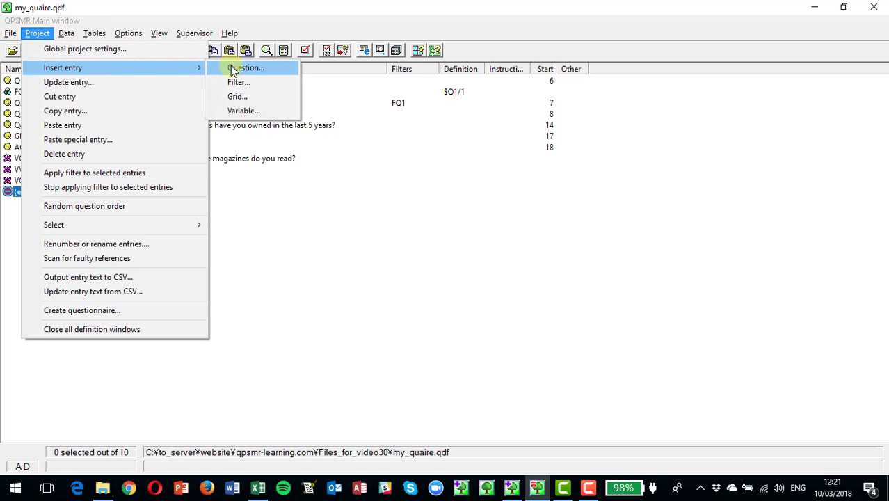
{"action": "left_click", "coordinate": [244, 111]}
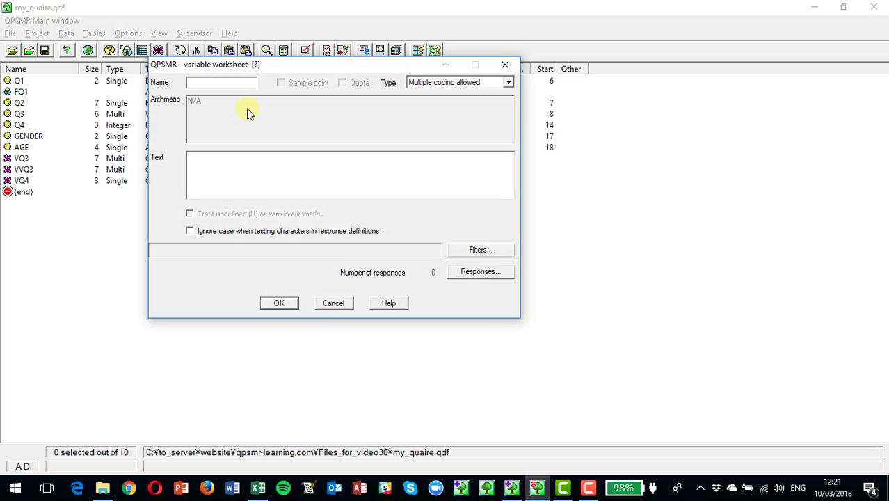
{"action": "type", "text": "BANNER"}
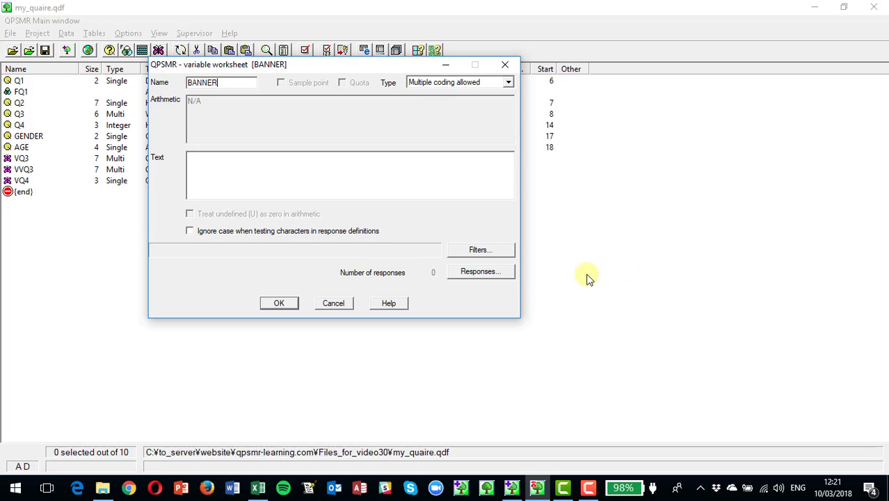
{"action": "left_click", "coordinate": [477, 274]}
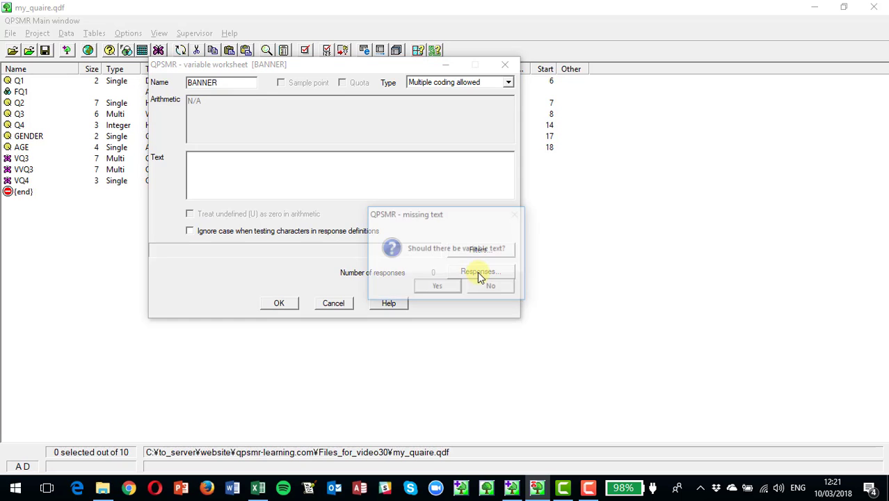
{"action": "left_click", "coordinate": [492, 287]}
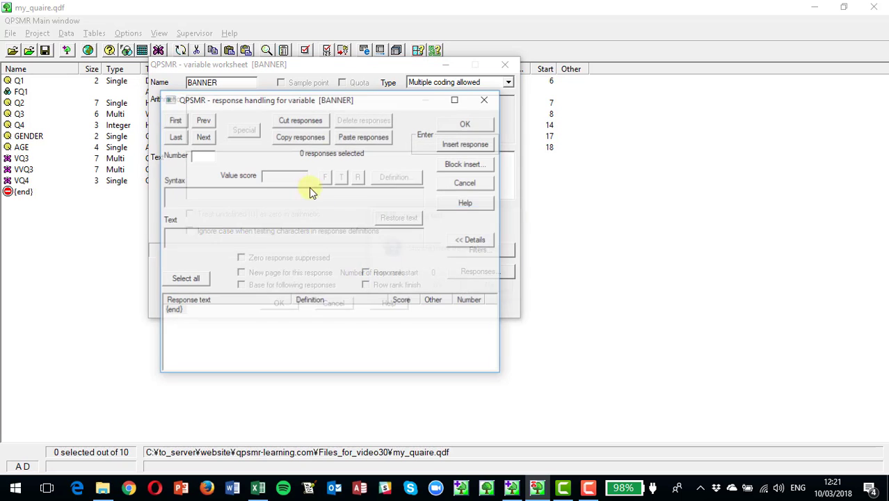
{"action": "left_click", "coordinate": [485, 99]}
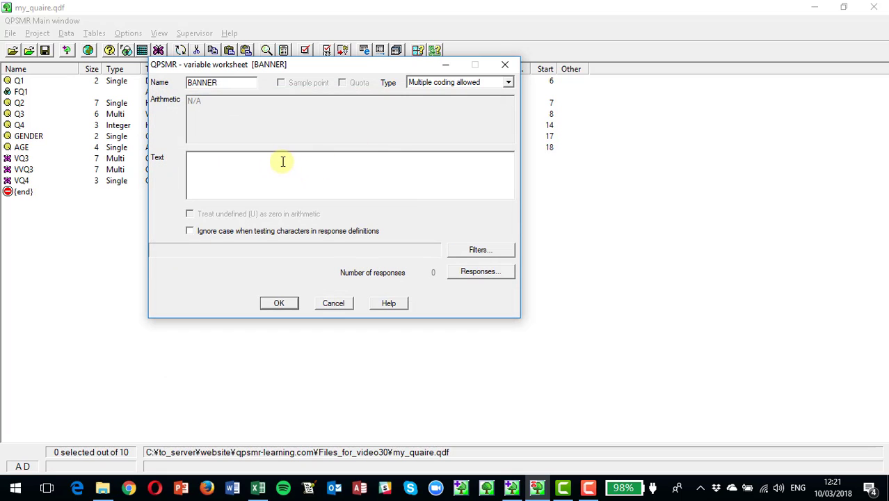
Step: Set the variable text to "Banner" and block insert the GENDER responses as single entries
{"action": "type", "text": "Banner"}
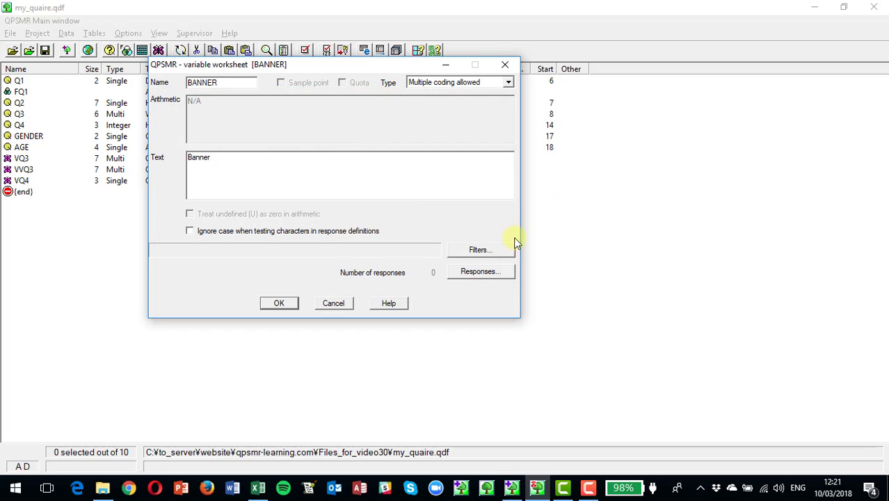
{"action": "left_click", "coordinate": [496, 272]}
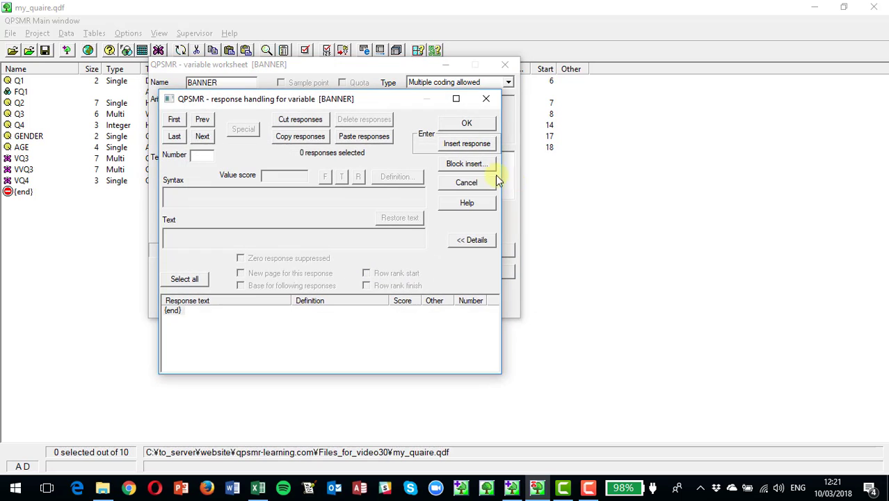
{"action": "left_click", "coordinate": [457, 166]}
{"action": "left_click", "coordinate": [361, 258]}
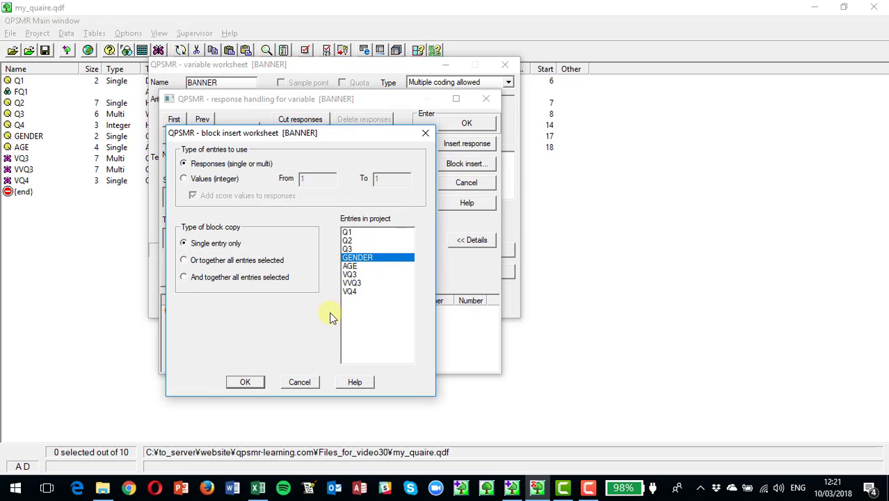
{"action": "left_click", "coordinate": [243, 382]}
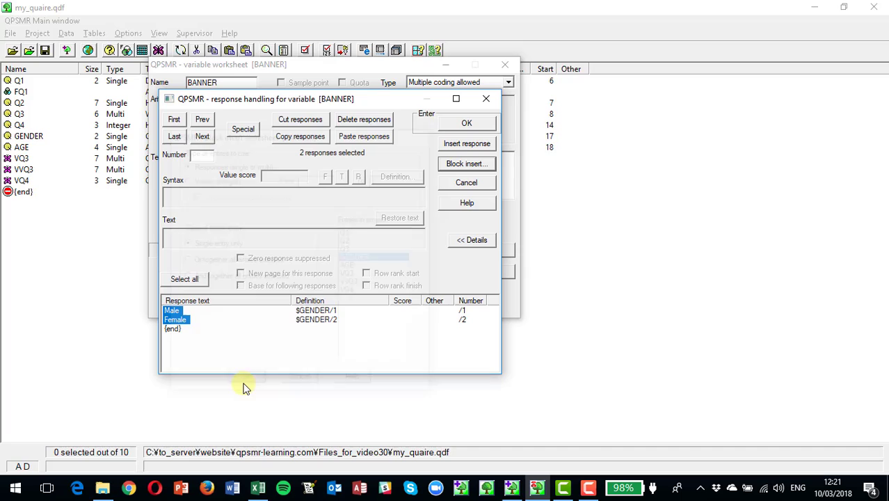
Step: Block insert the AGE responses after the gender responses in the BANNER variable
{"action": "left_click", "coordinate": [174, 329]}
{"action": "left_click", "coordinate": [454, 168]}
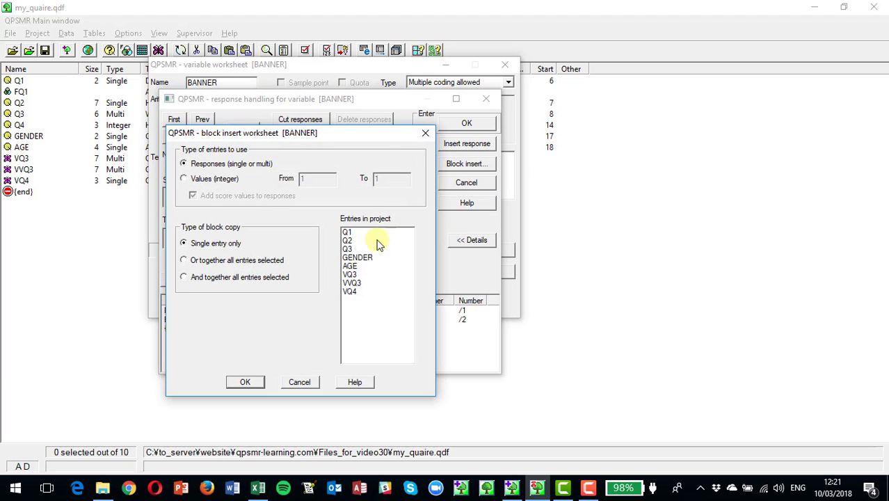
{"action": "left_click", "coordinate": [350, 266]}
{"action": "left_click", "coordinate": [235, 382]}
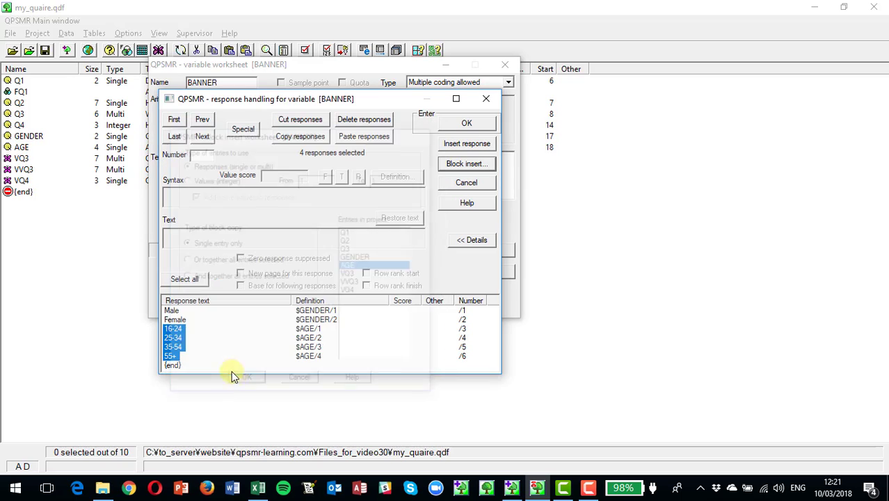
Step: Block insert the Q1 responses at the end of BANNER's response list
{"action": "left_click", "coordinate": [174, 366]}
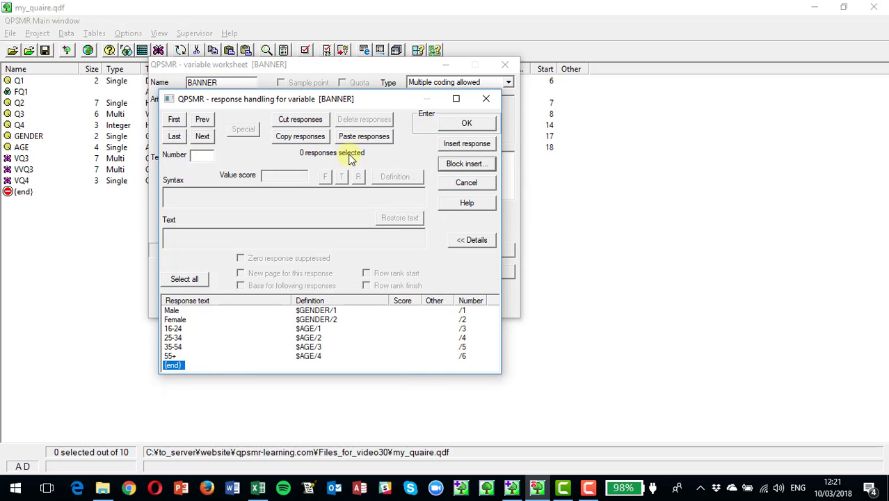
{"action": "left_click", "coordinate": [469, 167]}
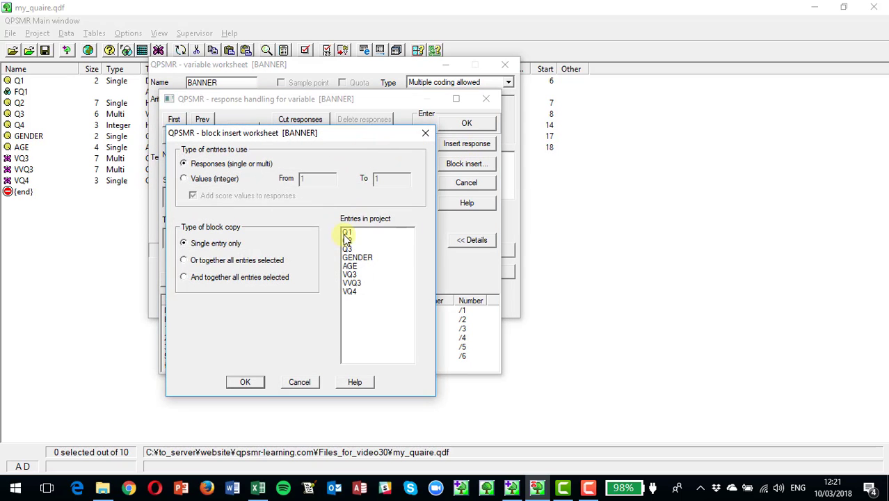
{"action": "left_click", "coordinate": [346, 233]}
{"action": "left_click", "coordinate": [246, 383]}
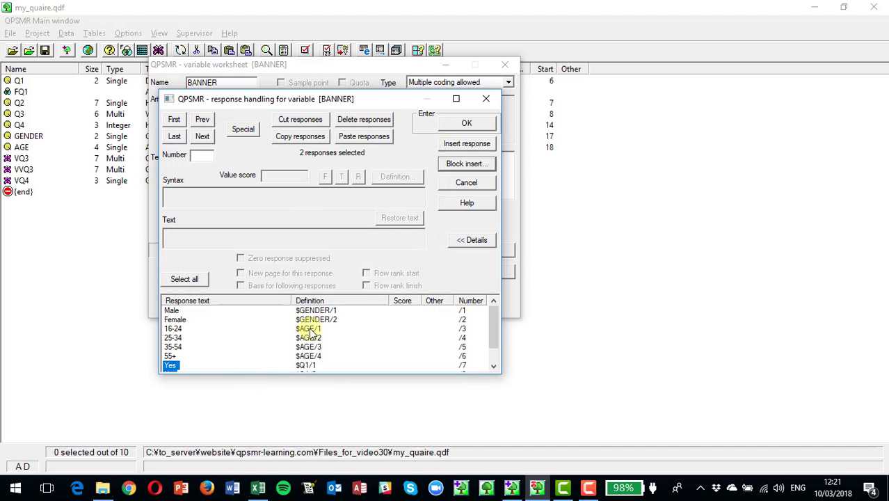
Step: Review BANNER's combined response list, including the Yes and No responses taken from Q1
{"action": "scroll", "coordinate": [208, 334], "scroll_direction": "down", "scroll_amount": 1}
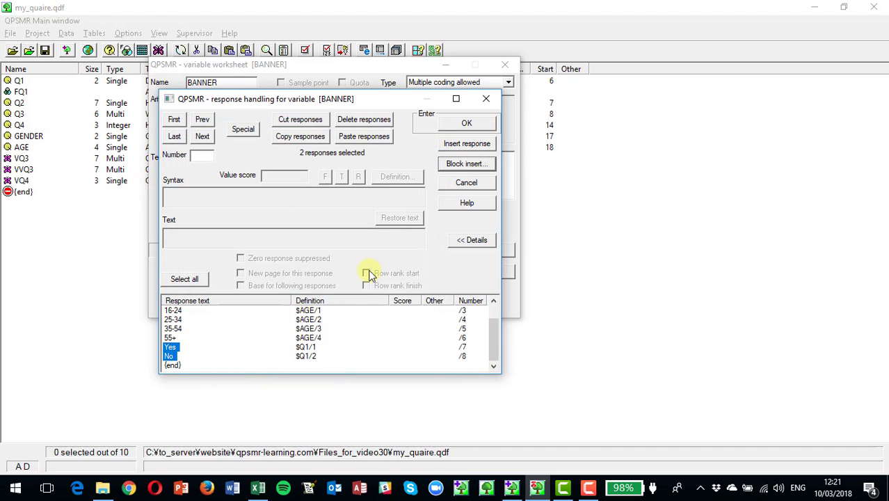
{"action": "scroll", "coordinate": [267, 354], "scroll_direction": "up", "scroll_amount": 1}
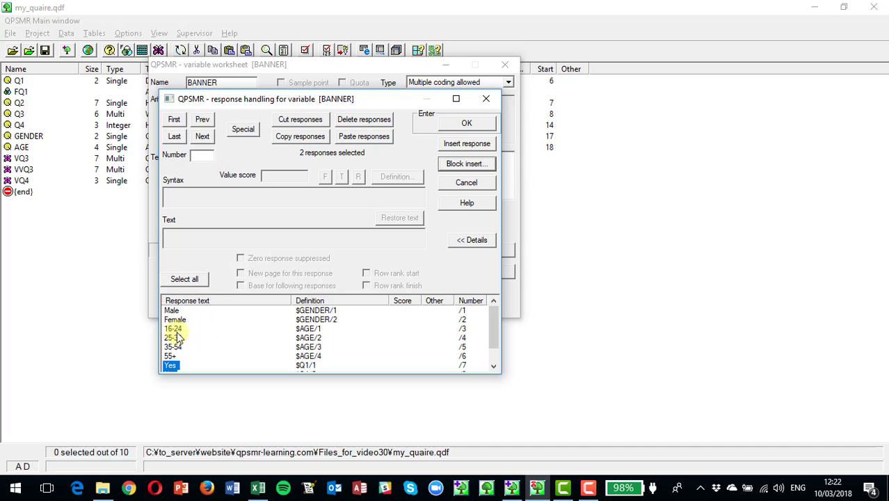
{"action": "scroll", "coordinate": [188, 351], "scroll_direction": "down", "scroll_amount": 1}
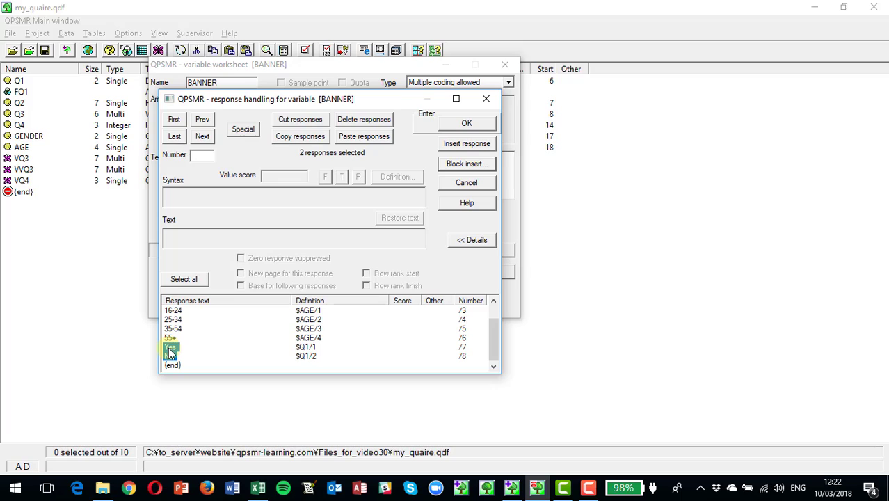
{"action": "left_click", "coordinate": [168, 347]}
{"action": "left_click", "coordinate": [169, 357]}
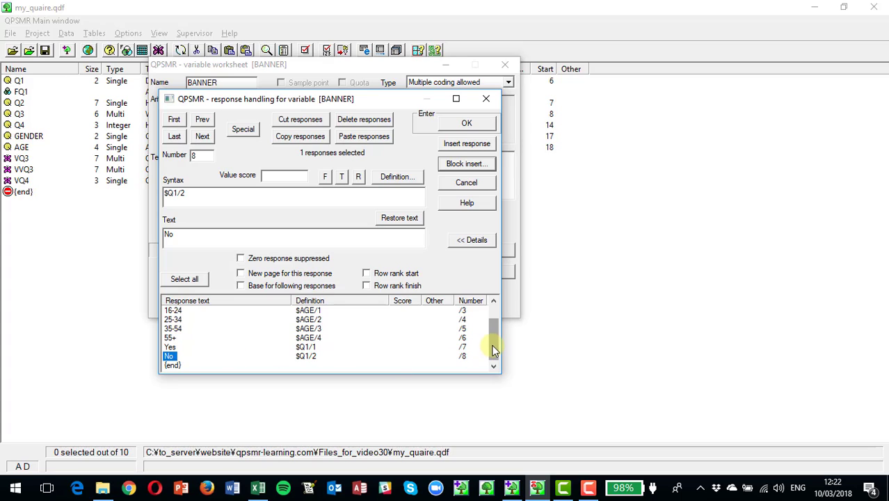
{"action": "scroll", "coordinate": [493, 330], "scroll_direction": "up", "scroll_amount": 2}
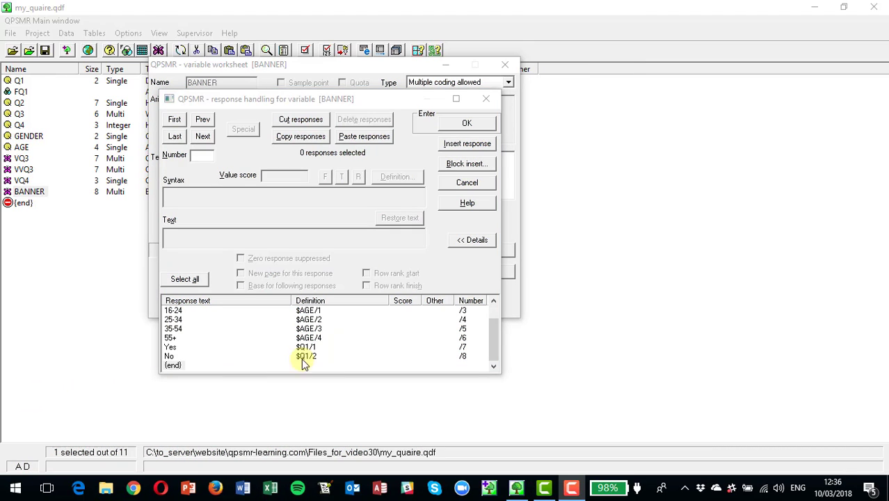
Step: Separate the heading from the first response's text with a backslash so it reads "Gender\Male"
{"action": "left_click", "coordinate": [492, 355]}
{"action": "left_click_drag", "start_coordinate": [491, 354], "coordinate": [494, 333]}
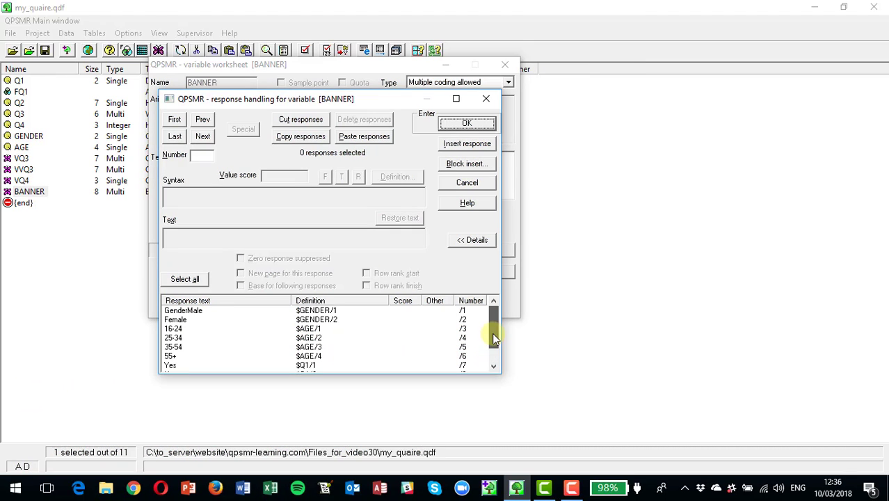
{"action": "left_click", "coordinate": [185, 312]}
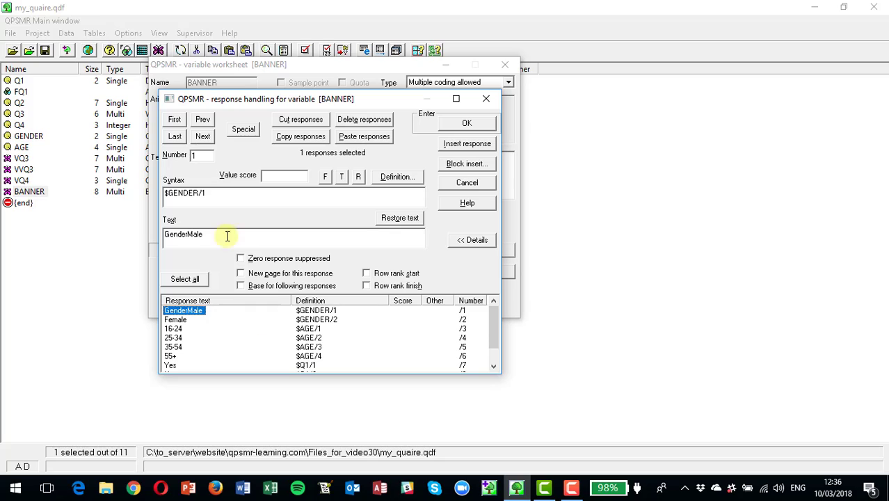
{"action": "left_click", "coordinate": [190, 233]}
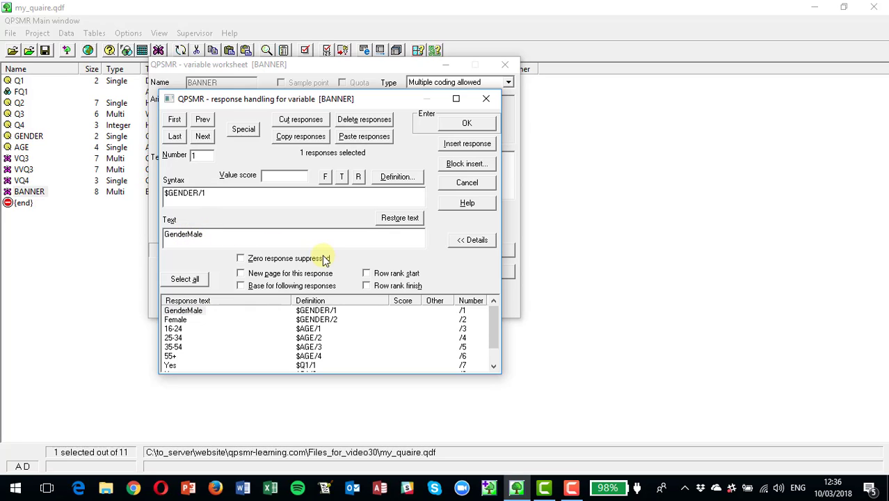
{"action": "type", "text": "\\"}
Step: Add the heading "Age\" in front of the 16-24 response's text
{"action": "left_click", "coordinate": [186, 330]}
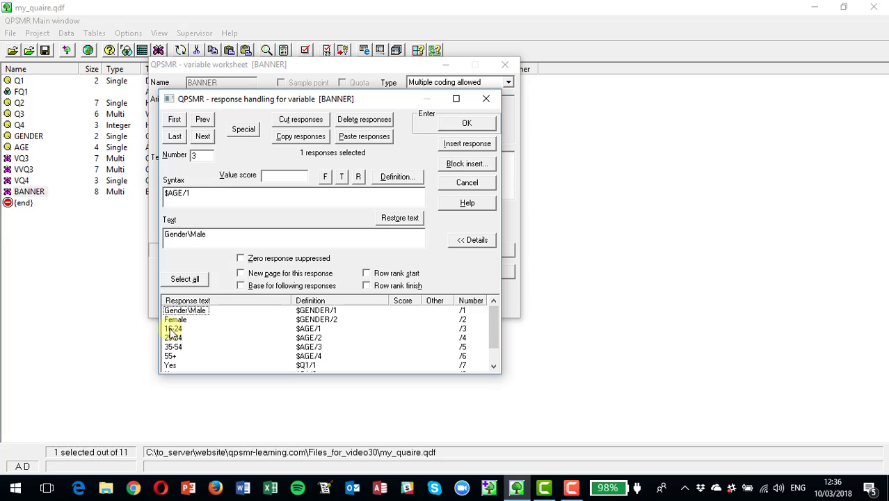
{"action": "left_click", "coordinate": [166, 235]}
{"action": "type", "text": "Age\\"}
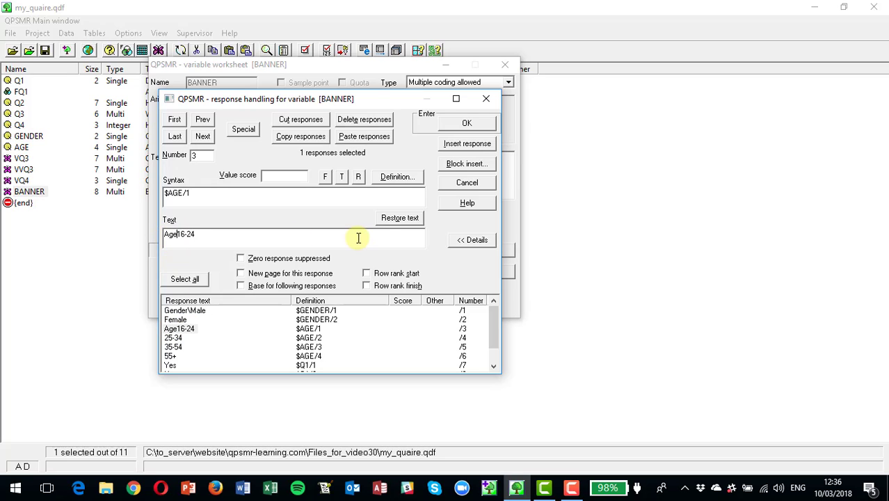
Step: Change the Yes response's text to "Own bicycle\Yes" and accept the response list and the BANNER variable
{"action": "left_click", "coordinate": [170, 365]}
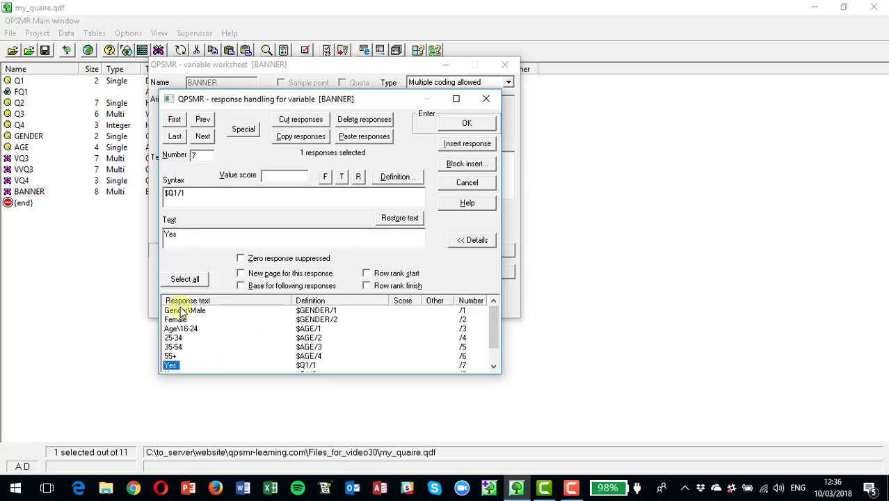
{"action": "left_click", "coordinate": [165, 236]}
{"action": "type", "text": "Q\\"}
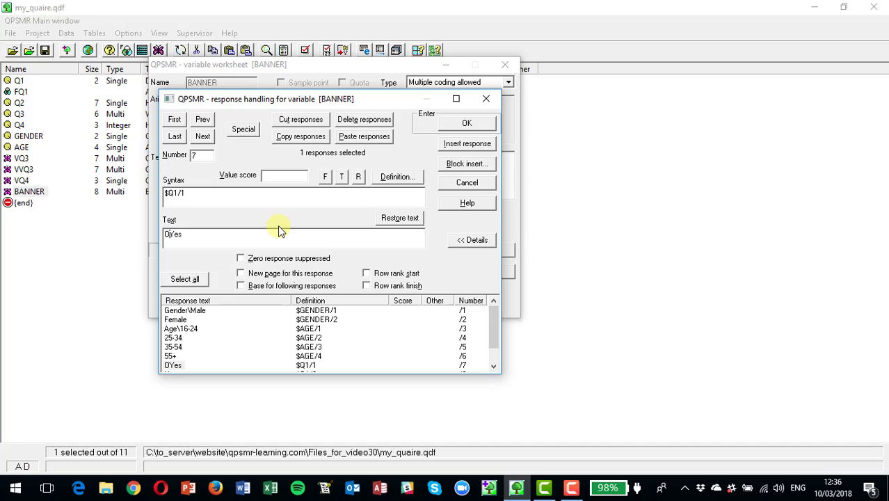
{"action": "type", "text": "wn bicyc"}
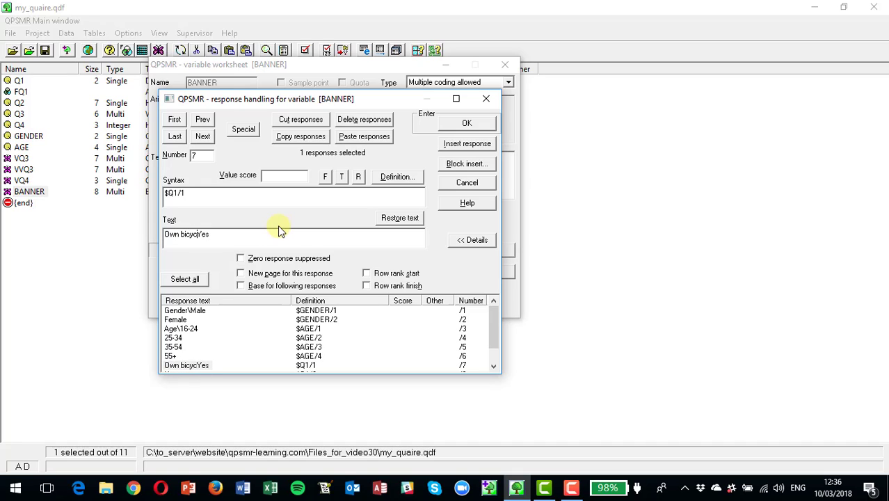
{"action": "type", "text": "le\\"}
{"action": "left_click", "coordinate": [467, 124]}
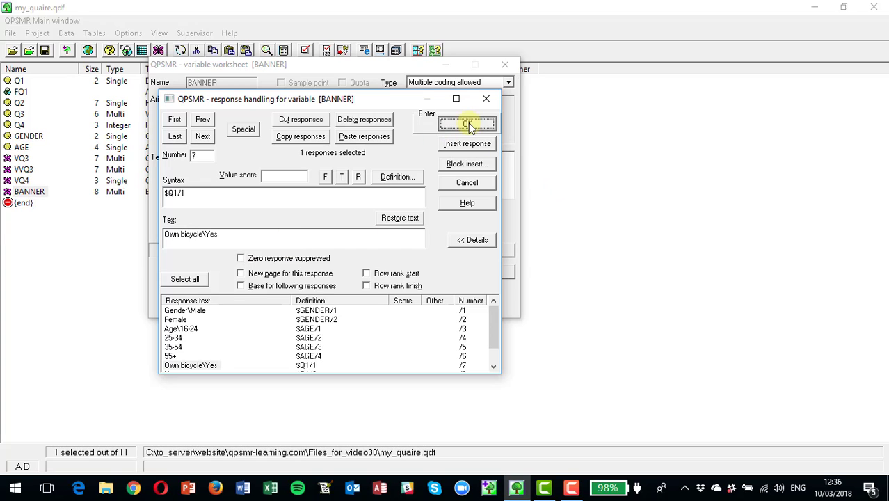
{"action": "left_click", "coordinate": [281, 304]}
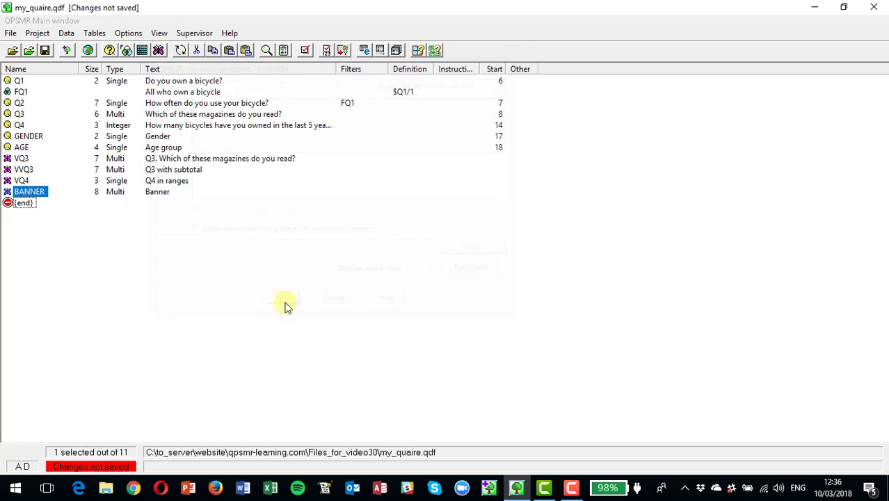
Step: Run a quick table with BANNER as both columns and rows, examine the headings, and close the table and its worksheet
{"action": "left_click", "coordinate": [92, 32]}
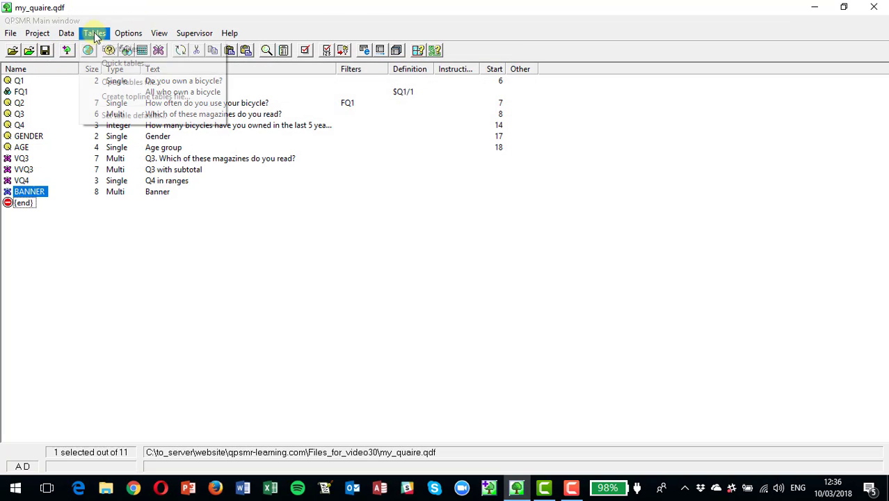
{"action": "left_click", "coordinate": [117, 62]}
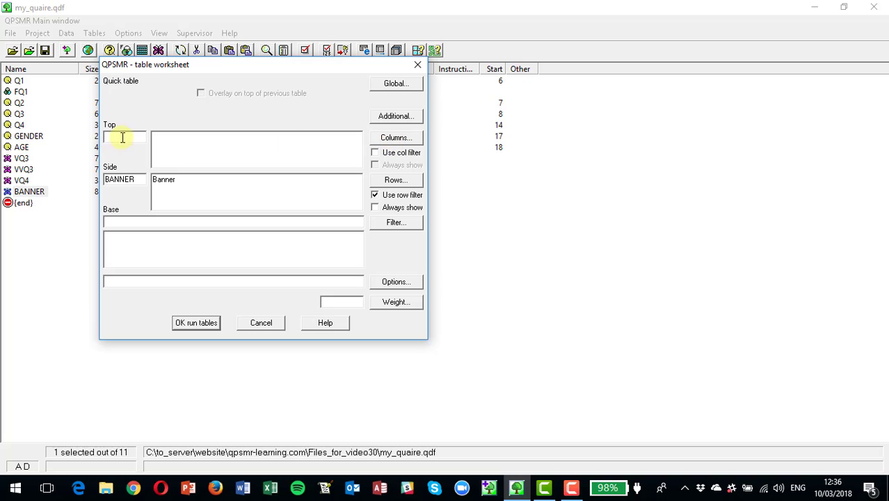
{"action": "left_click", "coordinate": [384, 138]}
{"action": "left_click", "coordinate": [157, 218]}
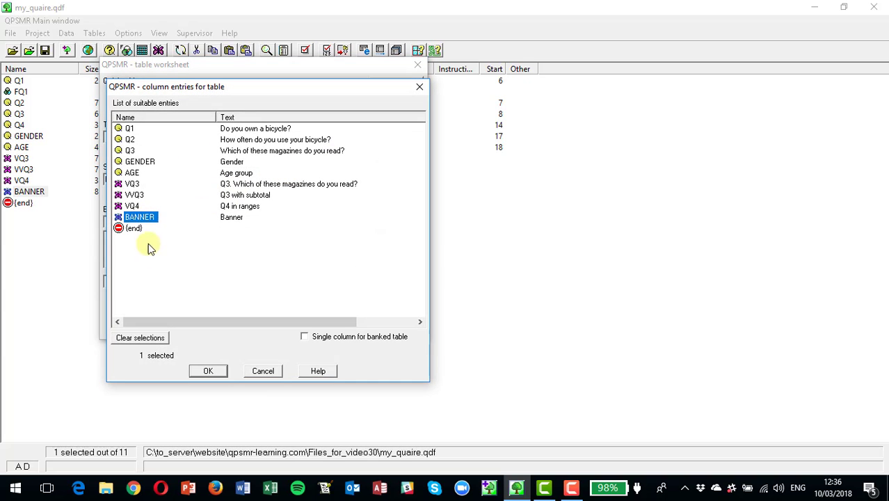
{"action": "left_click", "coordinate": [203, 371]}
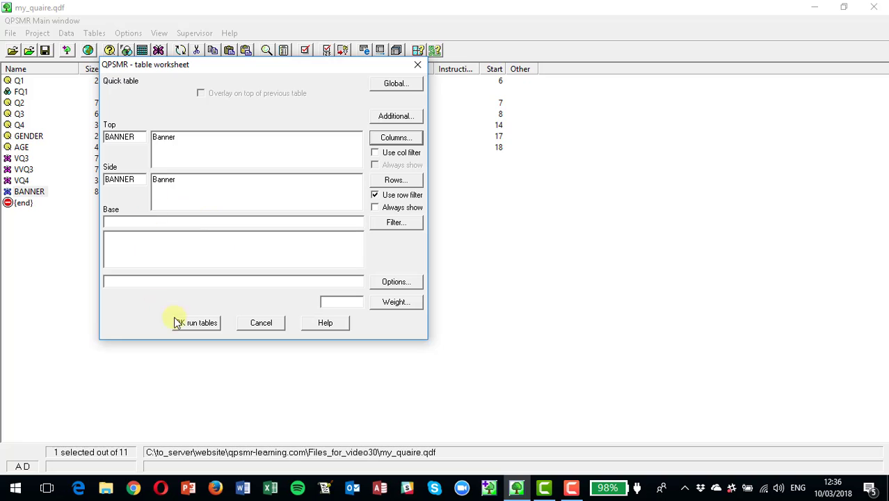
{"action": "left_click", "coordinate": [195, 325]}
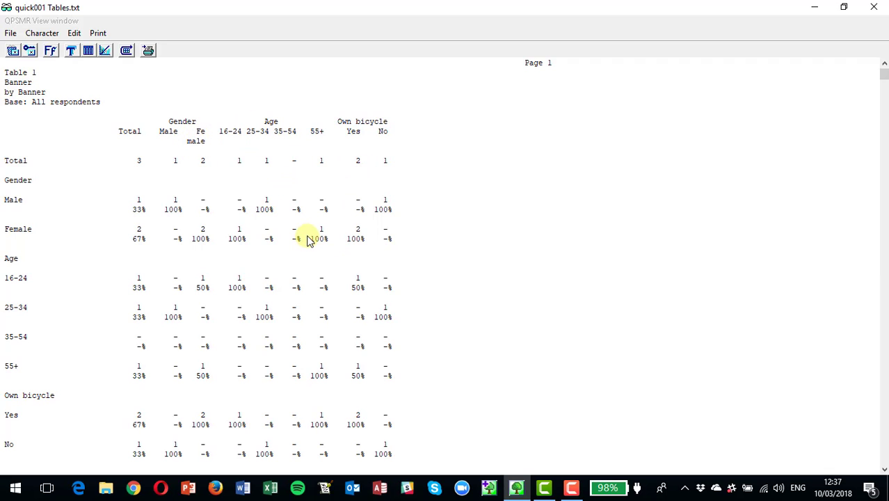
{"action": "left_click", "coordinate": [875, 8]}
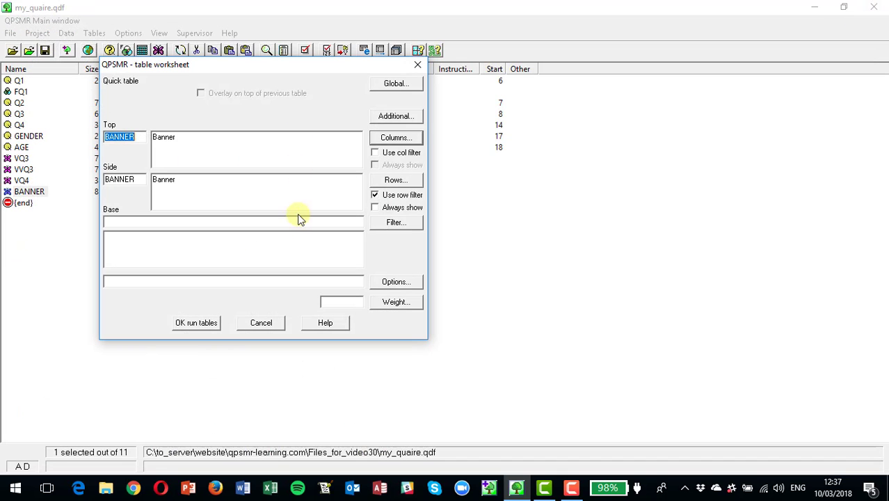
{"action": "left_click", "coordinate": [260, 324]}
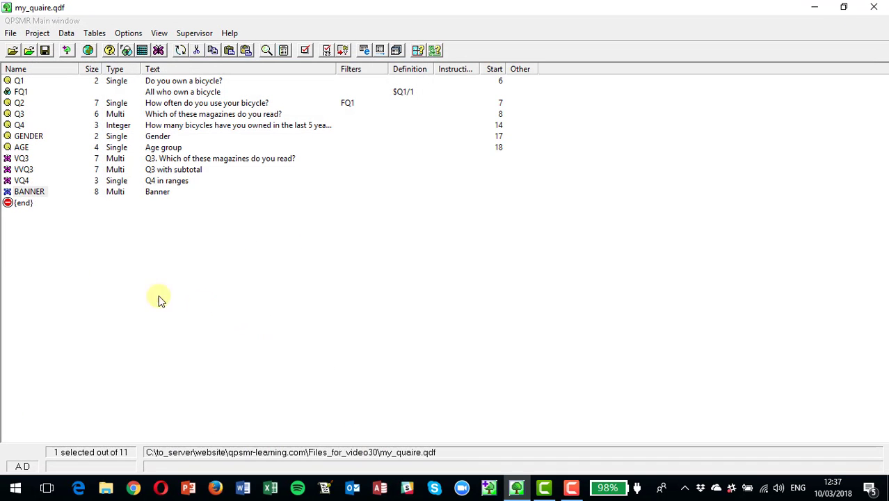
Step: Open BANNER's response list and extend the 35-54 response's definition to $AGE/3..4
{"action": "double_click", "coordinate": [30, 192]}
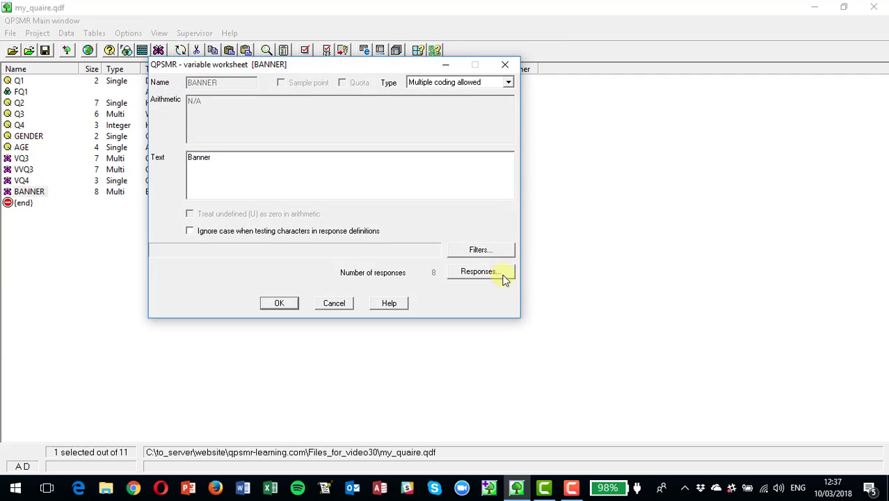
{"action": "left_click", "coordinate": [487, 272]}
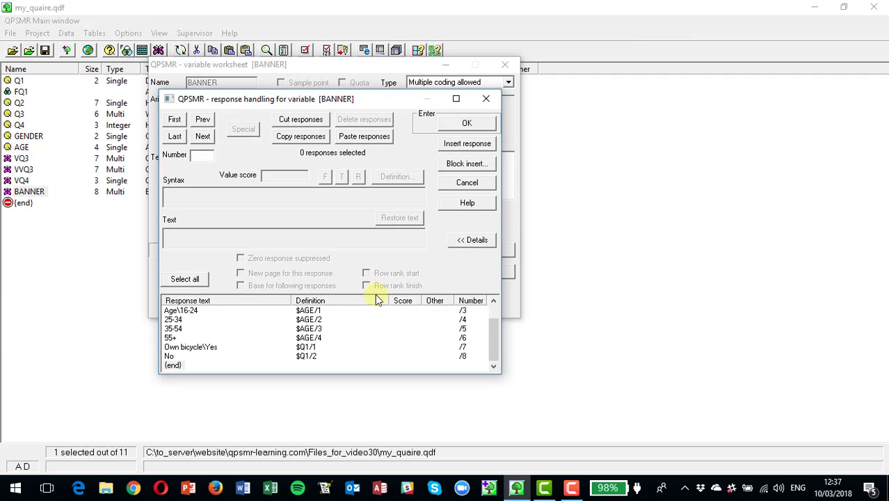
{"action": "left_click", "coordinate": [174, 330]}
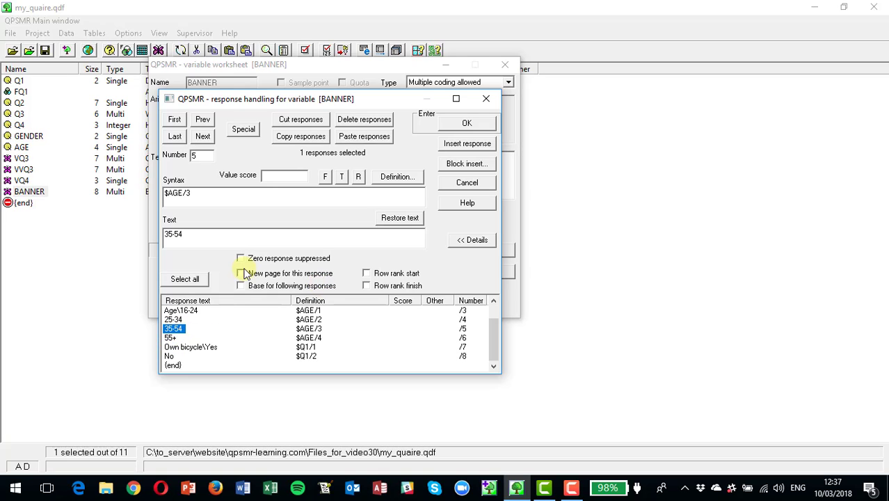
{"action": "left_click", "coordinate": [194, 194]}
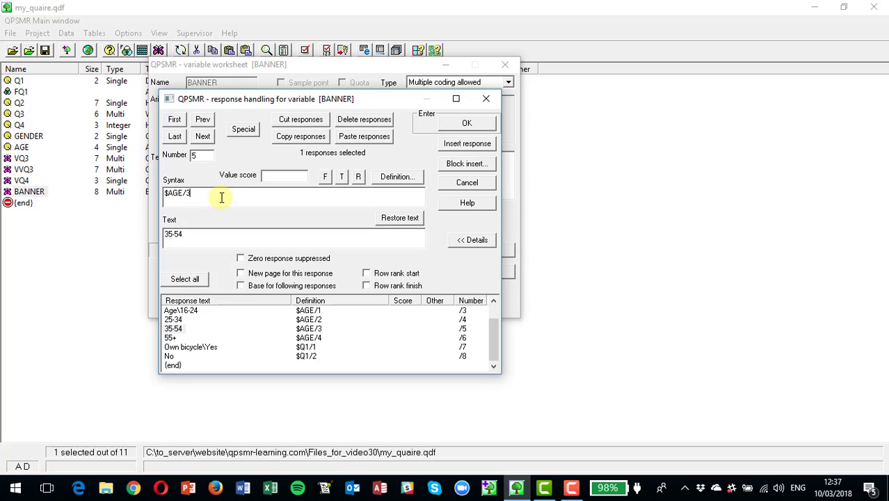
{"action": "type", "text": "..4"}
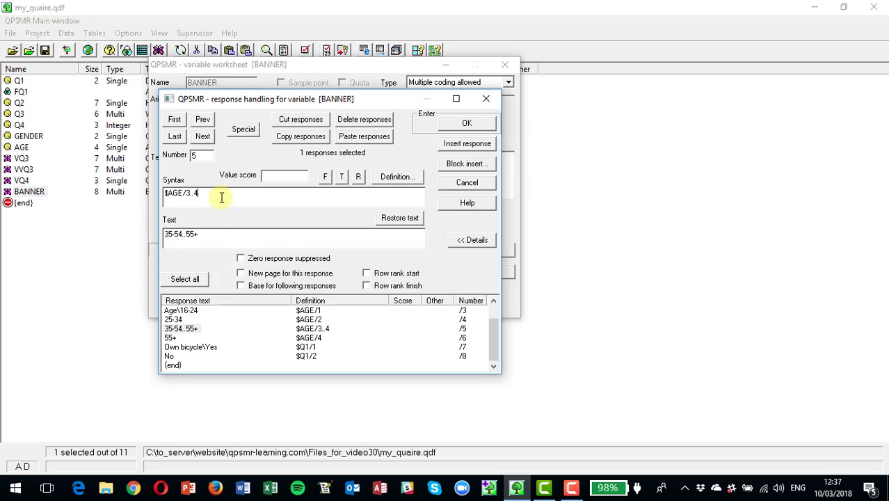
Step: Shorten the combined age response's text to "35+" and delete the separate 55+ response
{"action": "left_click", "coordinate": [195, 234]}
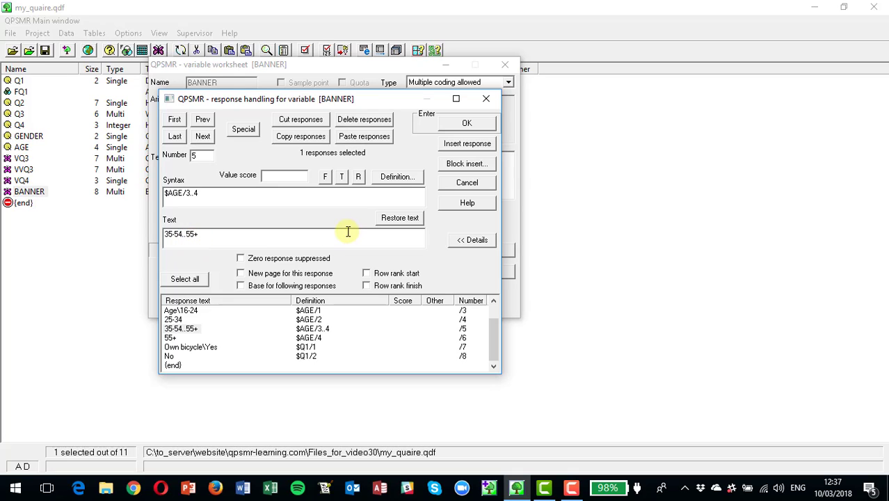
{"action": "key", "text": "BackSpace"}
{"action": "key", "text": "BackSpace"}
{"action": "key", "text": "BackSpace"}
{"action": "key", "text": "BackSpace"}
{"action": "key", "text": "BackSpace"}
{"action": "key", "text": "BackSpace"}
{"action": "key", "text": "BackSpace"}
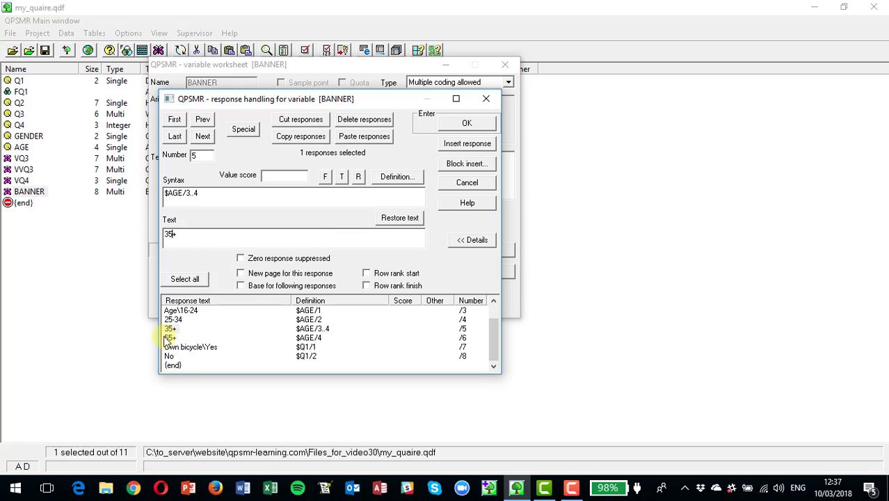
{"action": "left_click", "coordinate": [168, 338]}
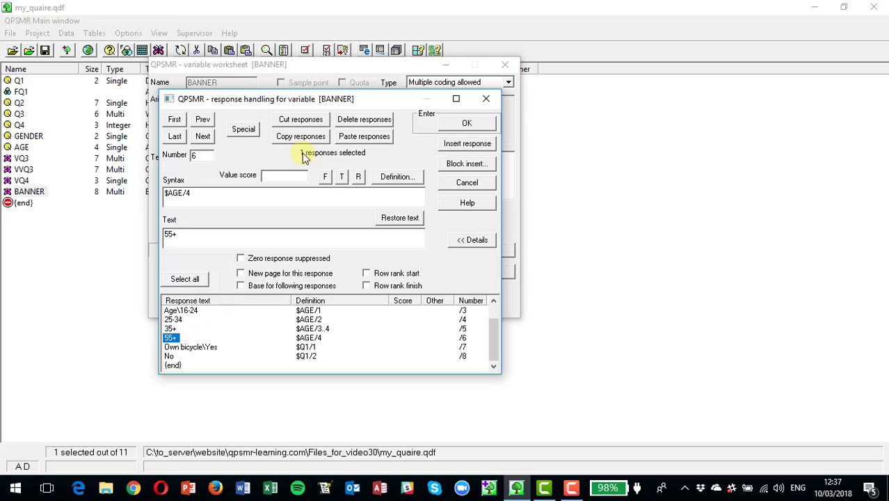
{"action": "left_click", "coordinate": [360, 122]}
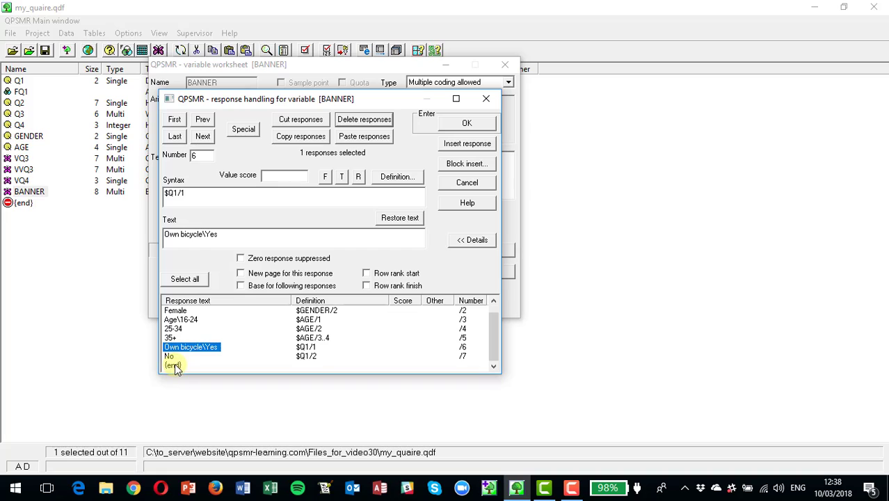
Step: Insert a new response at the end of BANNER's list and start its definition with a test for GENDER response Male
{"action": "left_click", "coordinate": [174, 364]}
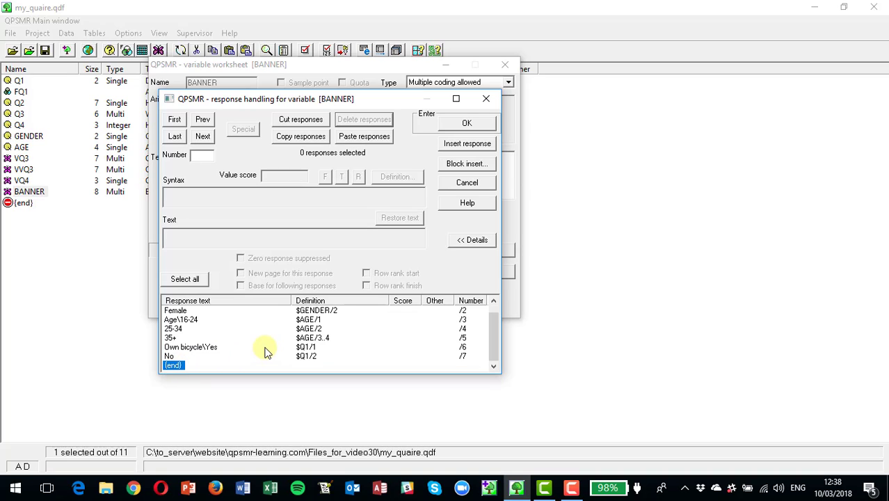
{"action": "left_click", "coordinate": [457, 143]}
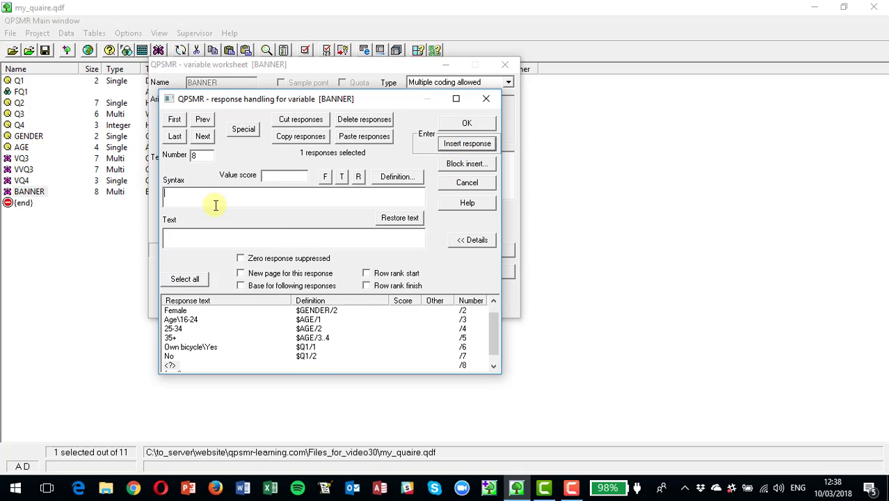
{"action": "left_click", "coordinate": [398, 177]}
{"action": "left_click", "coordinate": [579, 184]}
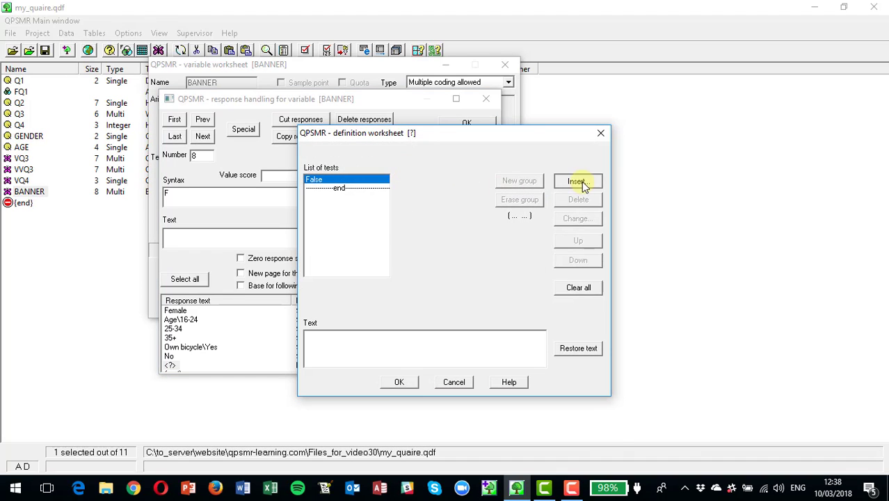
{"action": "left_click", "coordinate": [316, 242]}
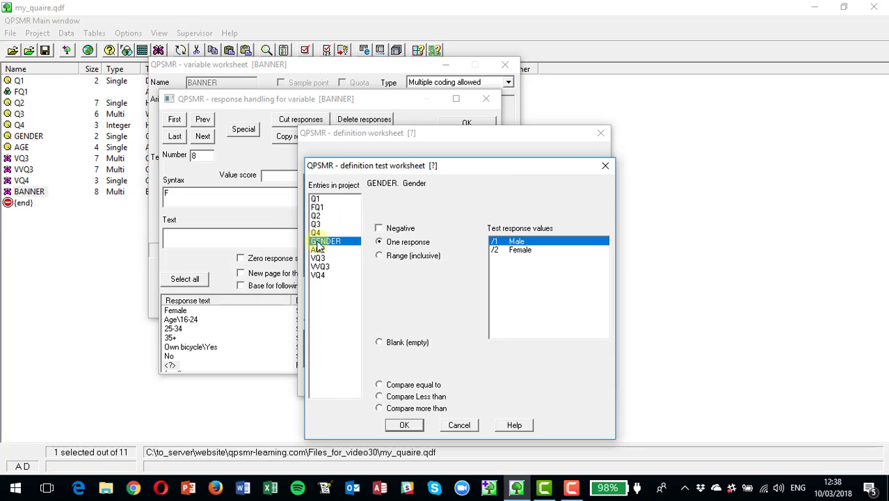
{"action": "left_click", "coordinate": [404, 425]}
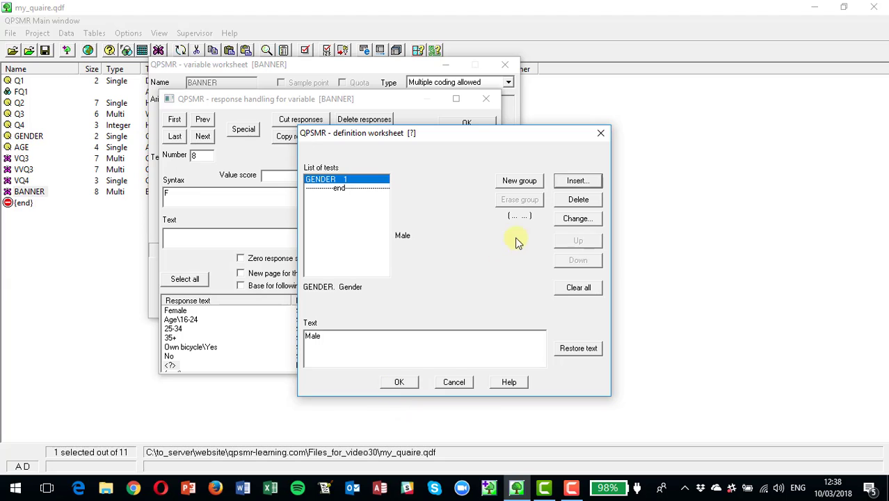
Step: Add an inclusive range test on AGE from 16-24 through 25-34, joined to the gender test with AND
{"action": "left_click", "coordinate": [577, 182]}
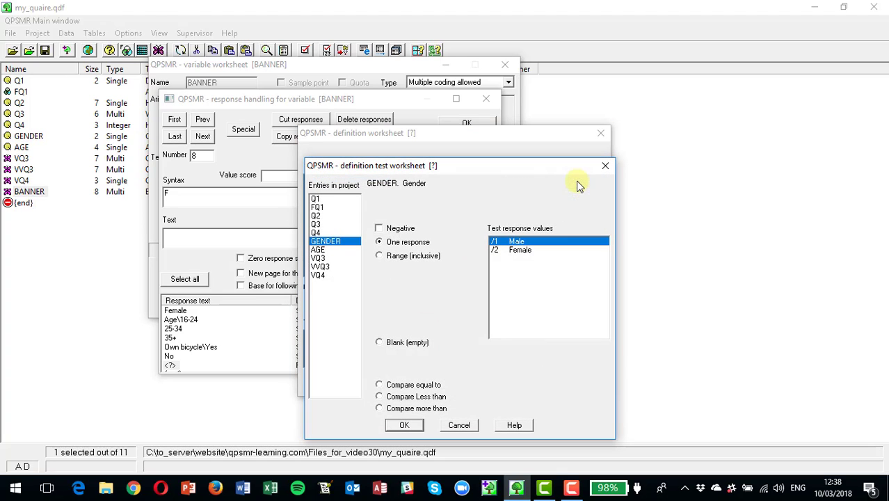
{"action": "left_click", "coordinate": [319, 250]}
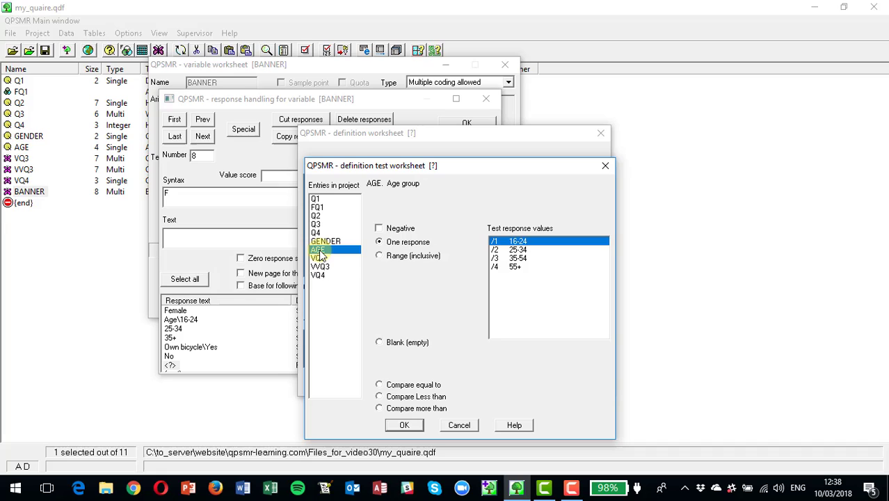
{"action": "left_click", "coordinate": [380, 256]}
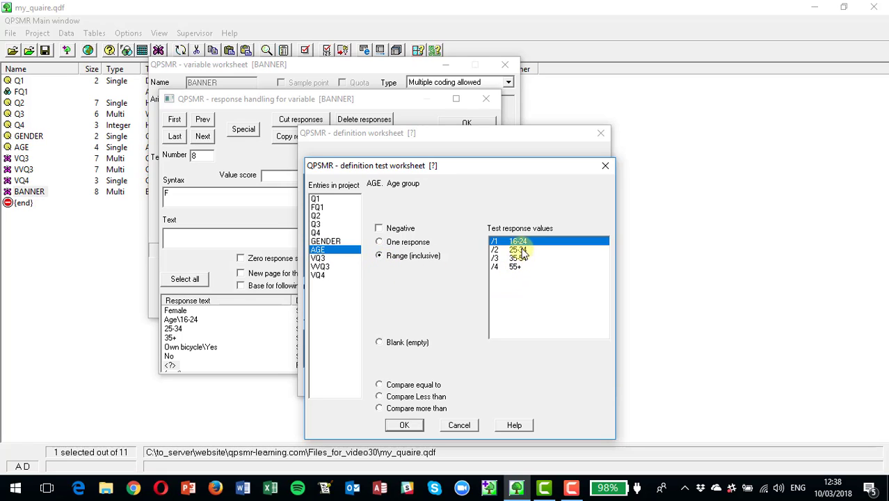
{"action": "left_click", "coordinate": [516, 250]}
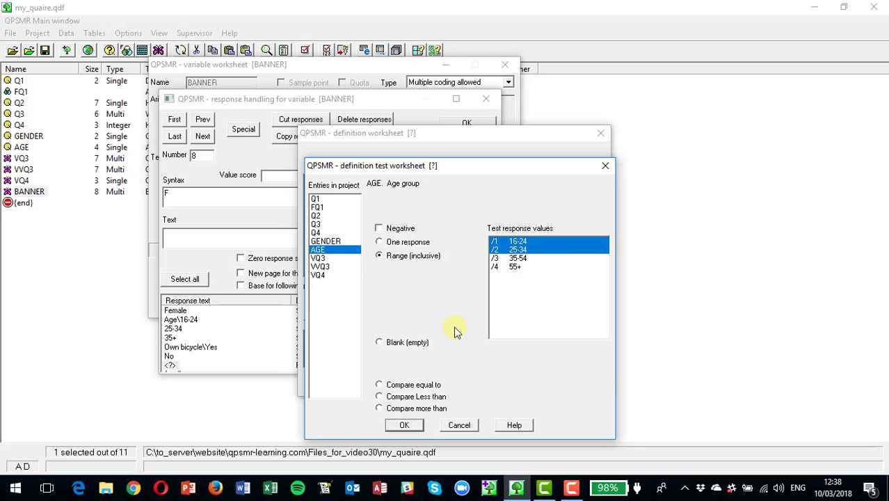
{"action": "left_click", "coordinate": [404, 425]}
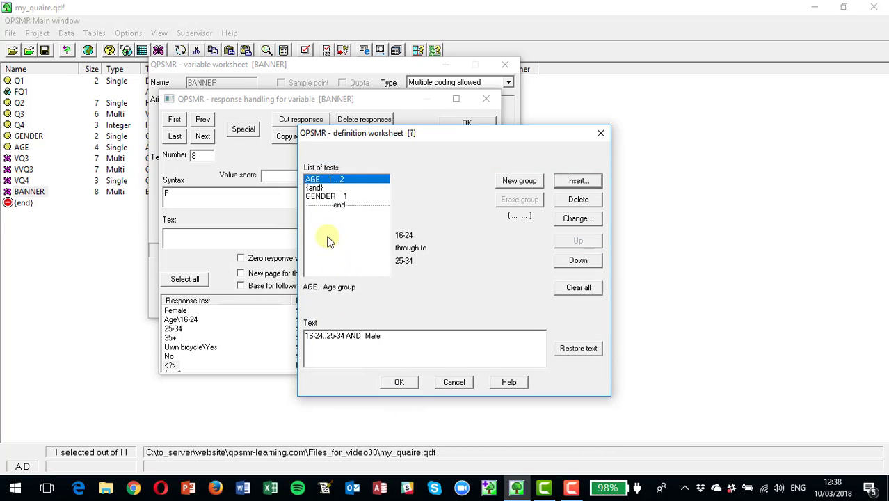
{"action": "left_click", "coordinate": [313, 188]}
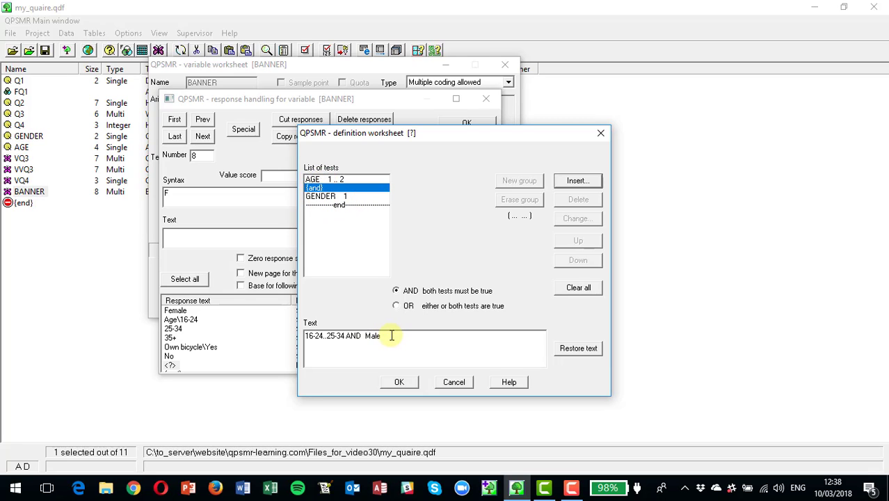
Step: Replace the new response's text with "Age within gender\Male 16-34" and accept the definition
{"action": "left_click_drag", "start_coordinate": [392, 335], "coordinate": [249, 334]}
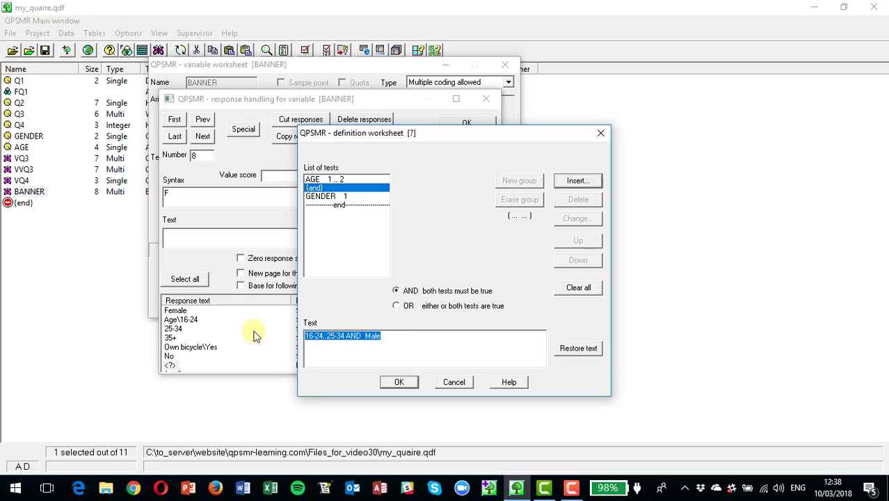
{"action": "type", "text": "Male 16-34"}
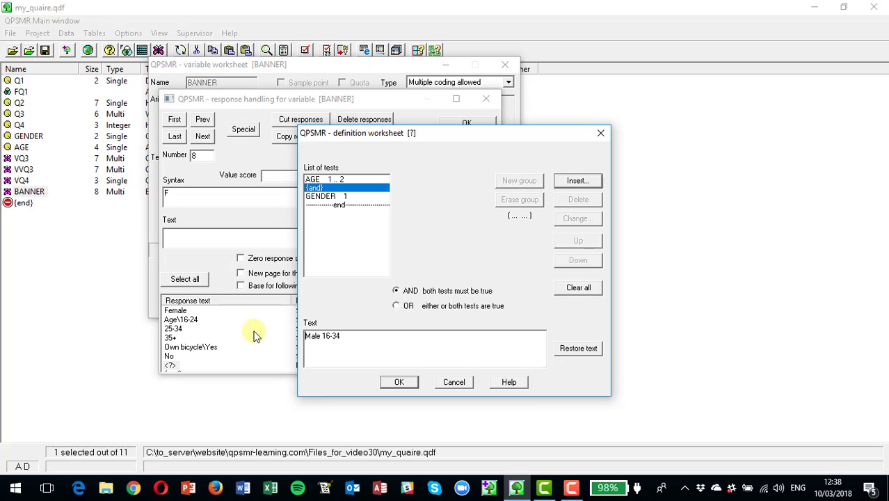
{"action": "key", "text": "Home"}
{"action": "type", "text": "Age within gender\\"}
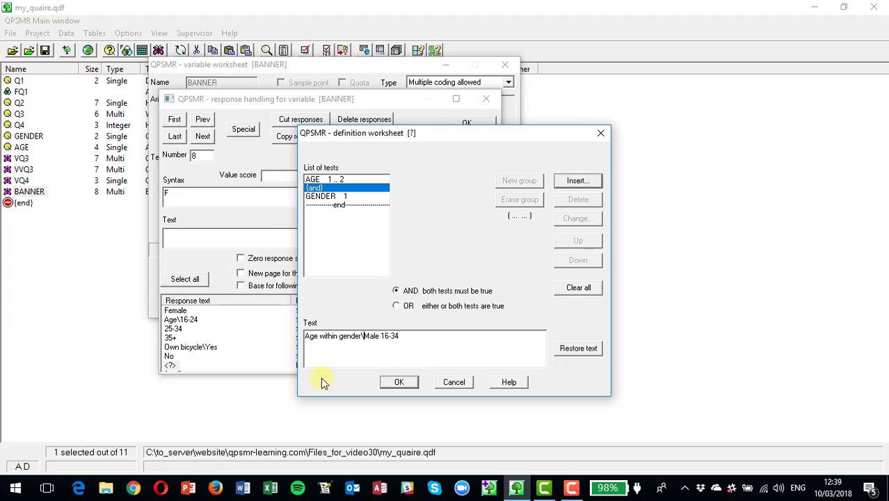
{"action": "left_click", "coordinate": [404, 381]}
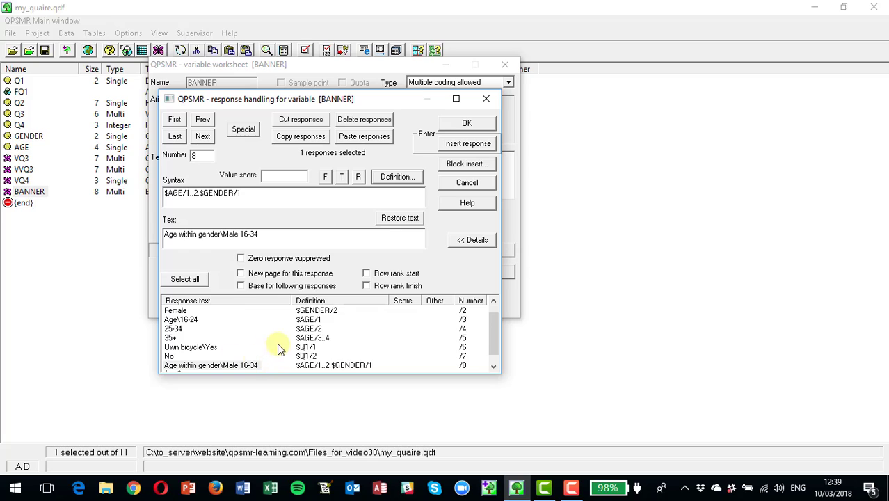
Step: Insert another response at the end of the list with the syntax "gender/2 and age/1..2"
{"action": "scroll", "coordinate": [277, 343], "scroll_direction": "down", "scroll_amount": 1}
{"action": "left_click", "coordinate": [176, 365]}
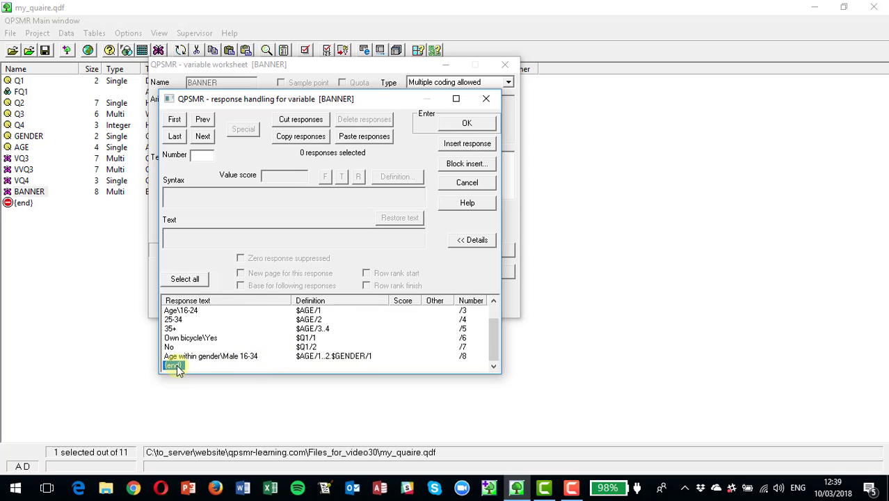
{"action": "left_click", "coordinate": [465, 144]}
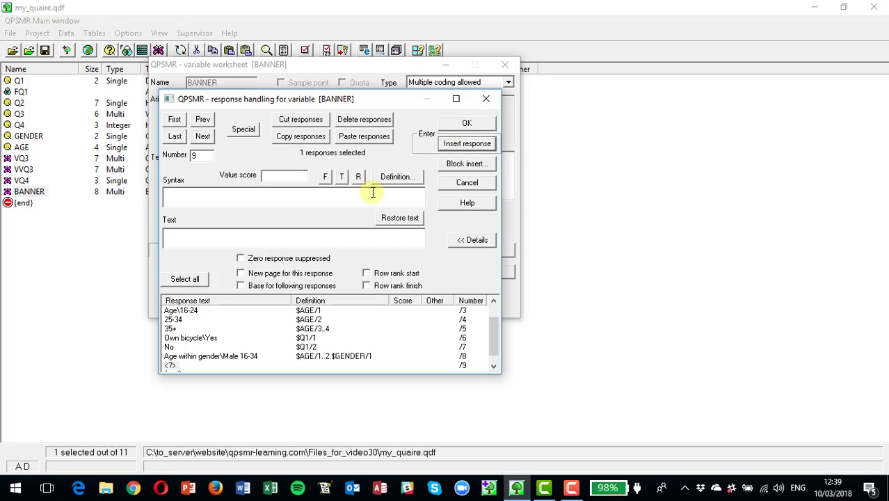
{"action": "type", "text": "gender/2"}
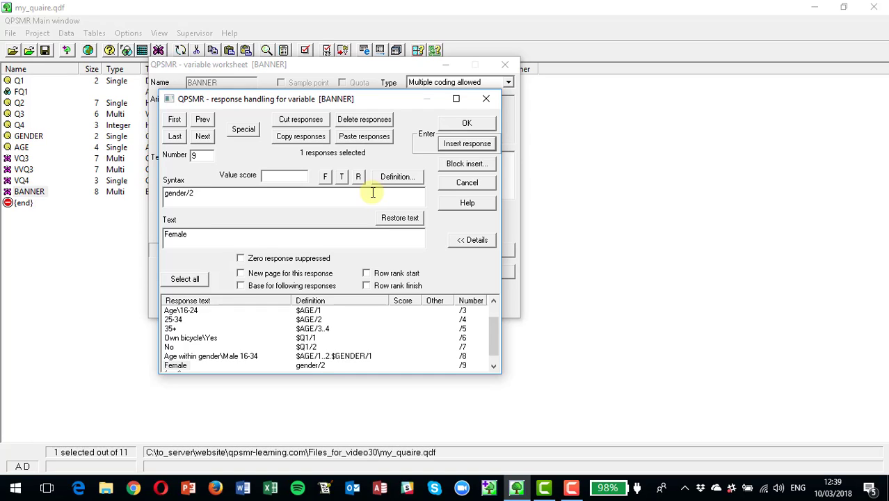
{"action": "type", "text": " and age/1..2"}
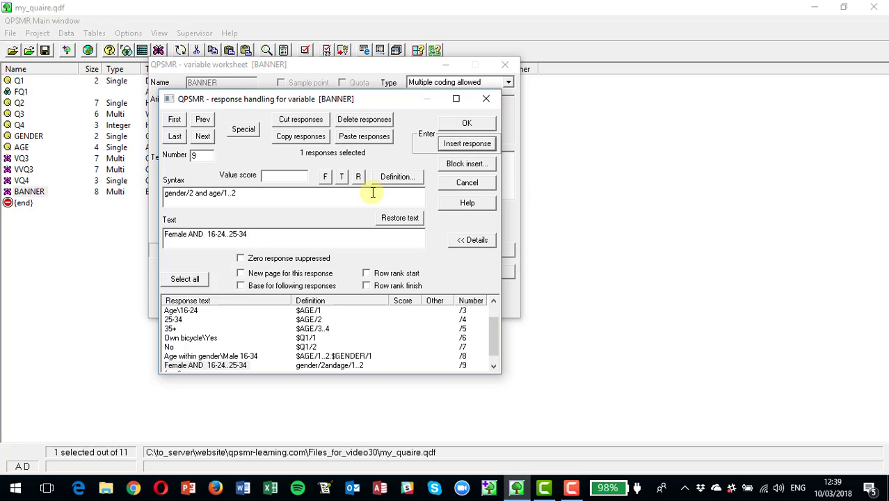
Step: Shorten the text of BANNER's ninth response to "Female 16-34"
{"action": "left_click", "coordinate": [240, 235]}
{"action": "key", "text": "BackSpace"}
{"action": "key", "text": "BackSpace"}
{"action": "key", "text": "BackSpace"}
{"action": "key", "text": "BackSpace"}
{"action": "key", "text": "BackSpace"}
{"action": "key", "text": "BackSpace"}
{"action": "key", "text": "BackSpace"}
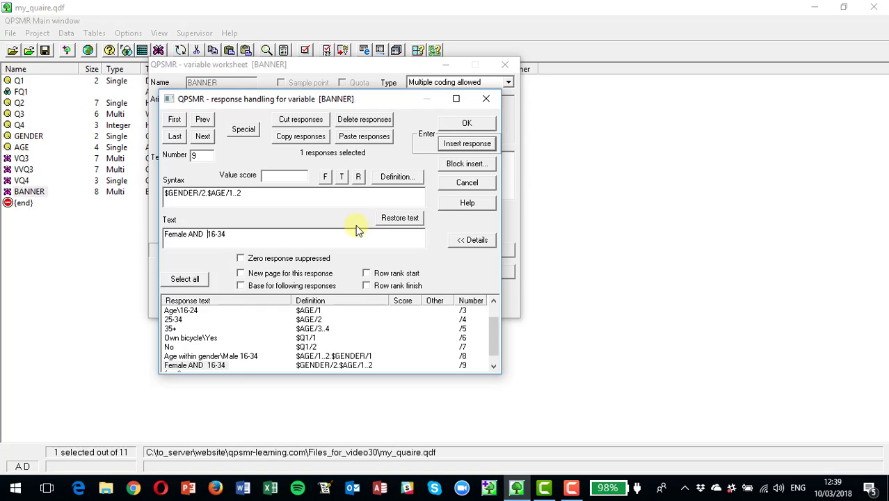
{"action": "key", "text": "BackSpace"}
{"action": "key", "text": "BackSpace"}
{"action": "key", "text": "BackSpace"}
{"action": "key", "text": "BackSpace"}
{"action": "key", "text": "BackSpace"}
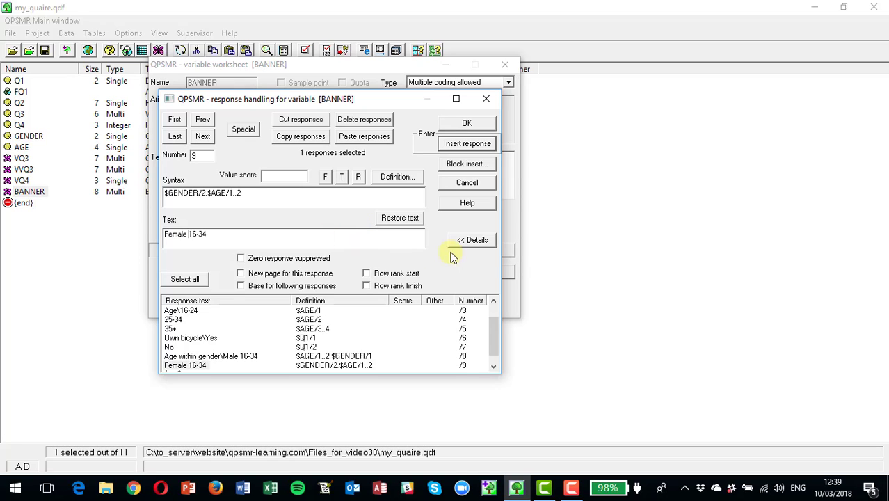
Step: Accept BANNER's responses and variable worksheet, and save the changes to my_quaire.qdf
{"action": "left_click", "coordinate": [466, 124]}
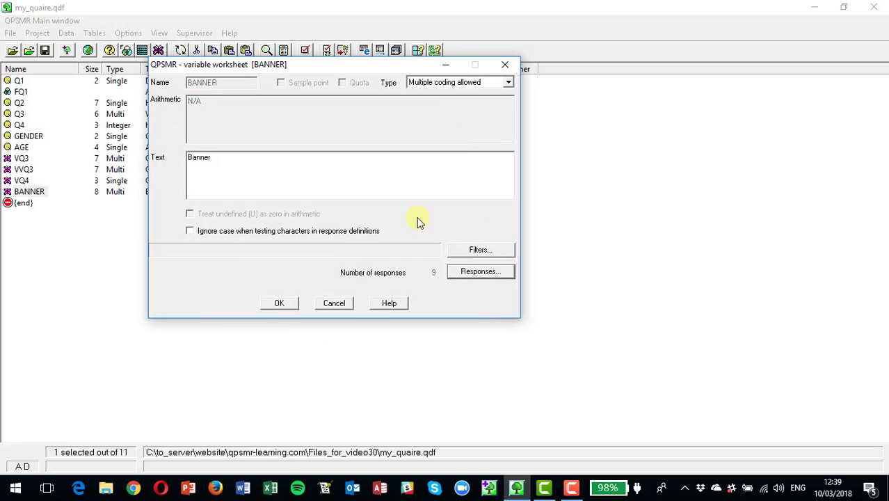
{"action": "left_click", "coordinate": [280, 304]}
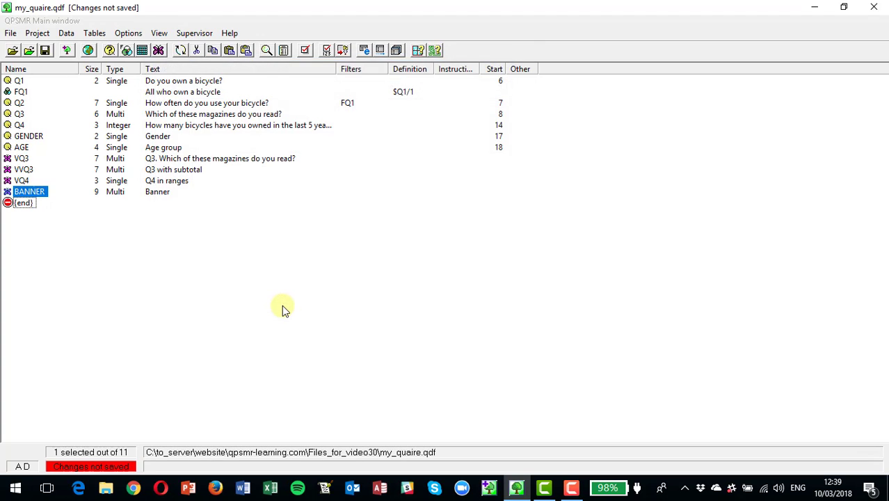
{"action": "left_click", "coordinate": [45, 51]}
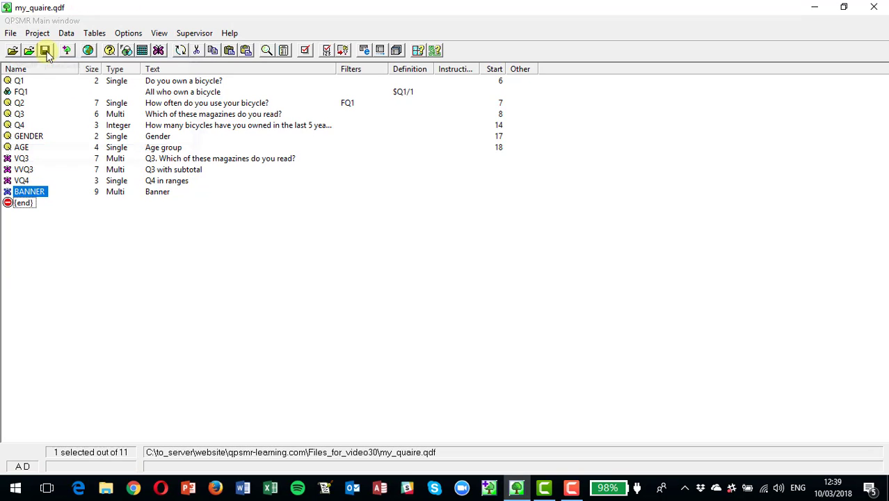
Step: Run a quick table with BANNER as columns and Q2 as rows to check the banner headings, and close the output and worksheet
{"action": "left_click", "coordinate": [95, 33]}
{"action": "left_click", "coordinate": [124, 64]}
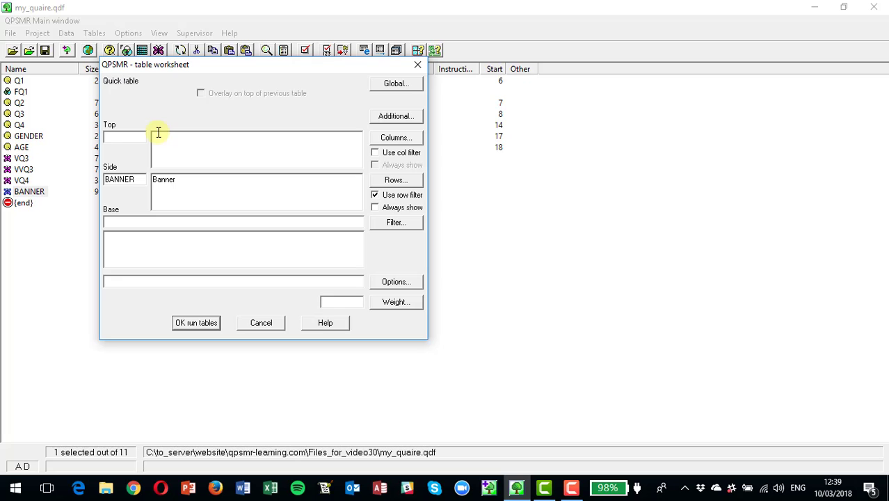
{"action": "left_click", "coordinate": [395, 182]}
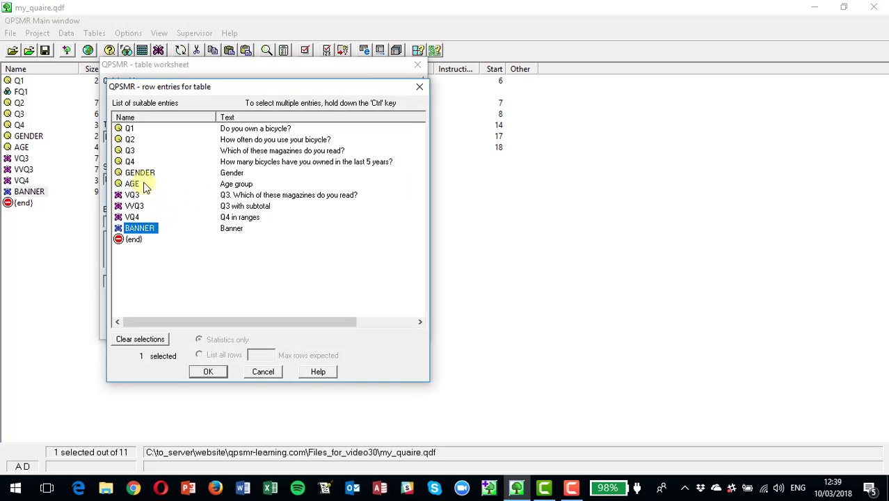
{"action": "left_click", "coordinate": [131, 140]}
{"action": "left_click", "coordinate": [208, 372]}
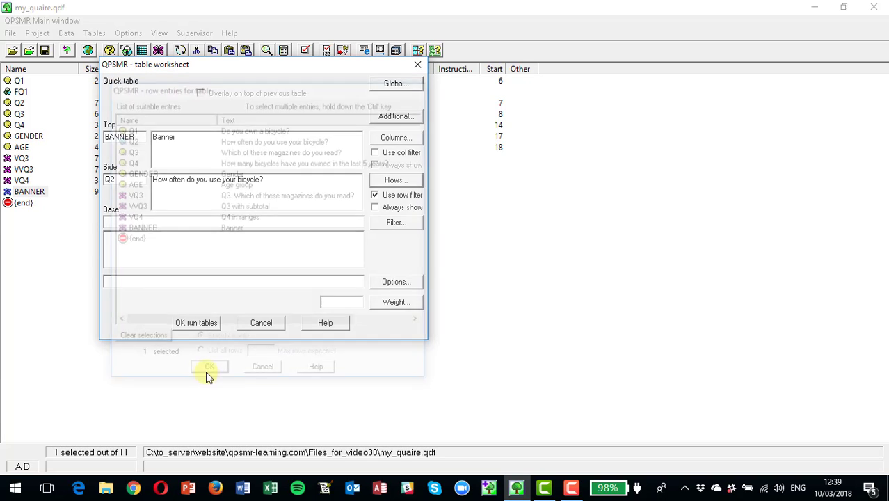
{"action": "left_click", "coordinate": [196, 324]}
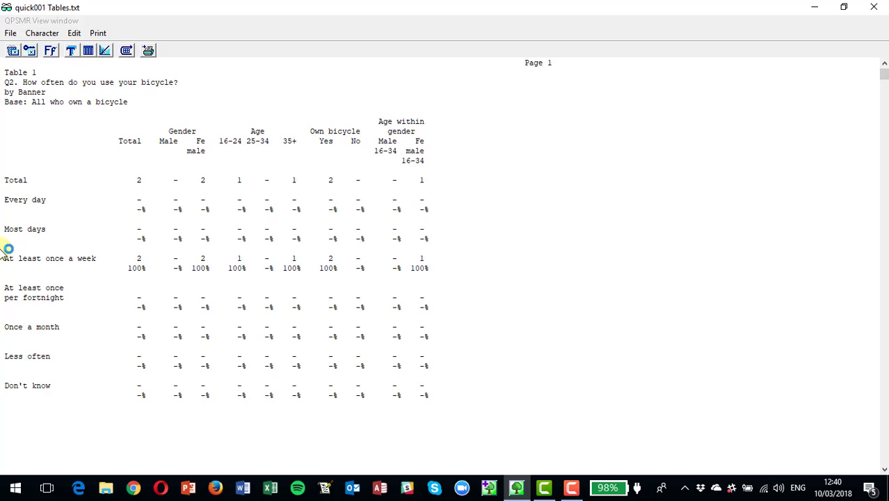
{"action": "left_click", "coordinate": [873, 8]}
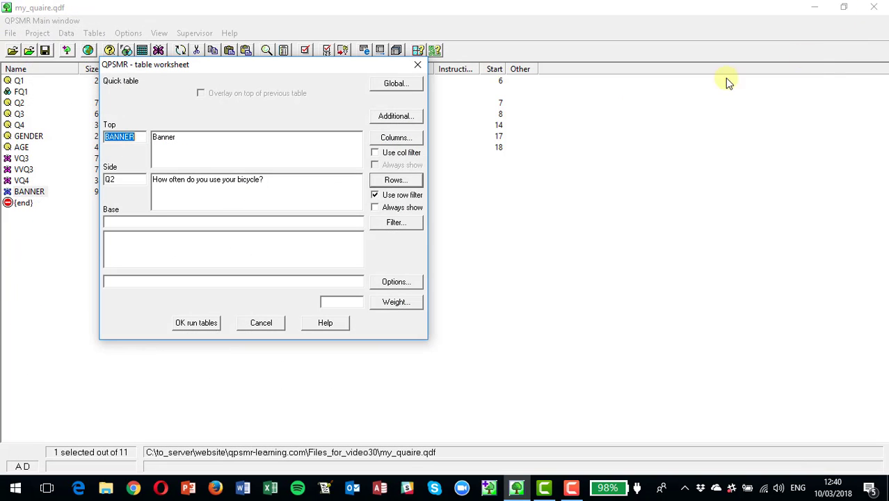
{"action": "left_click", "coordinate": [263, 322]}
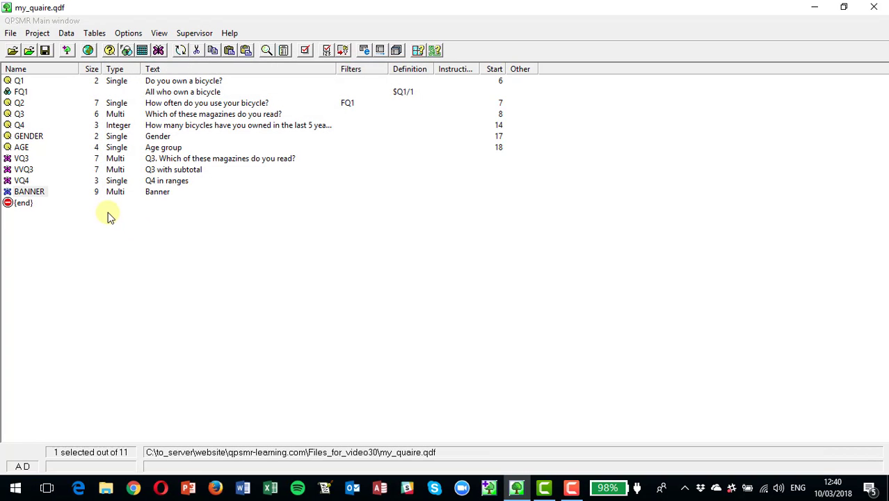